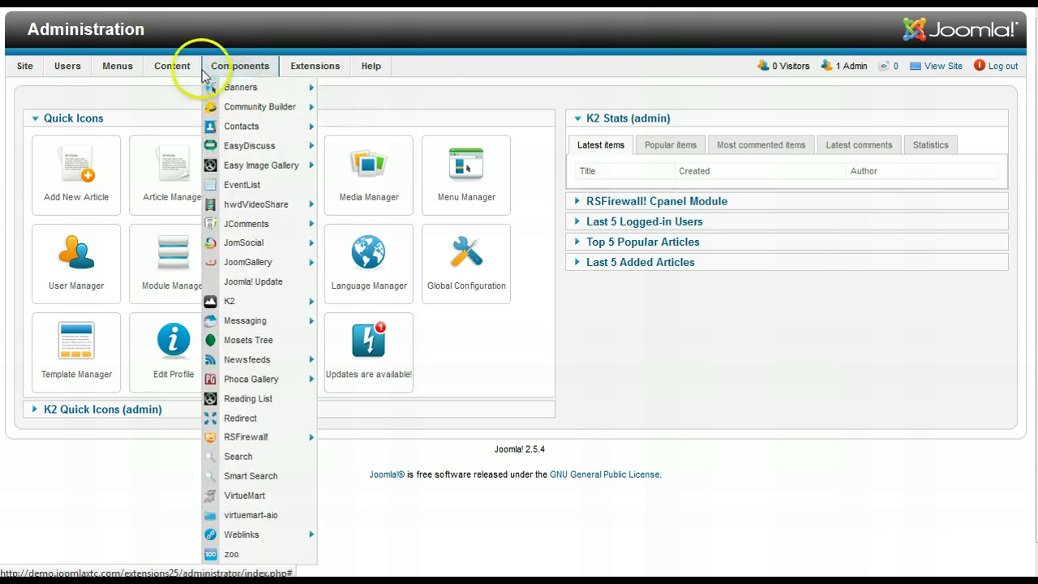
- Go to Module Manager from the Extensions menu
mouse_move(147, 71)
mouse_move(312, 69)
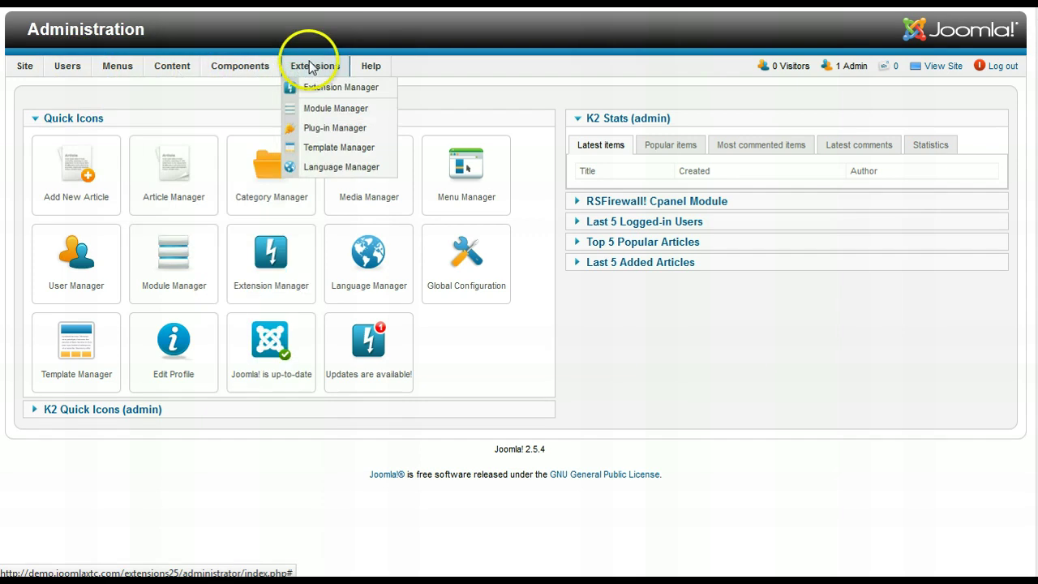
click(316, 116)
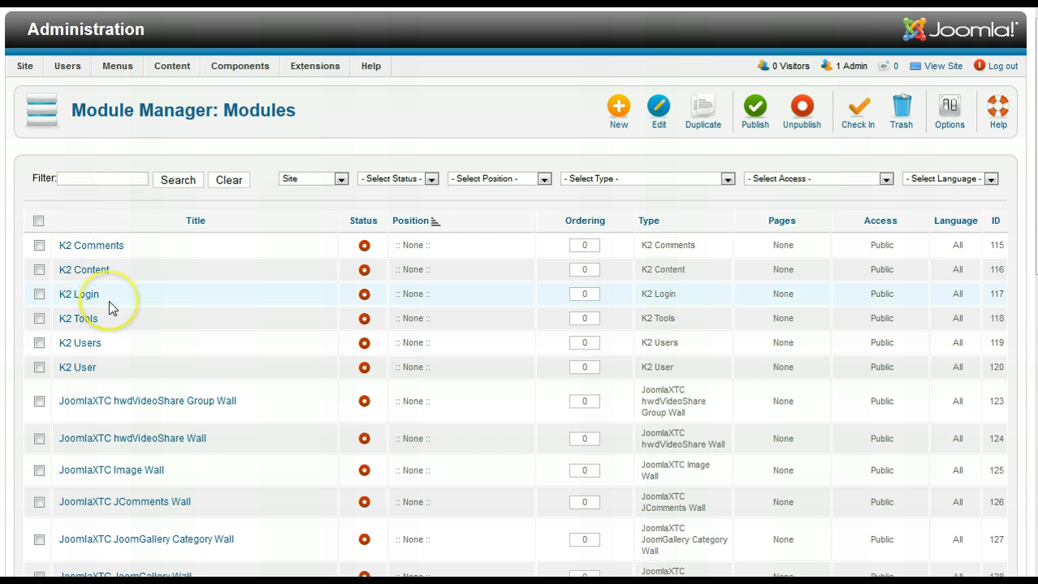
click(579, 181)
drag(727, 218, 723, 259)
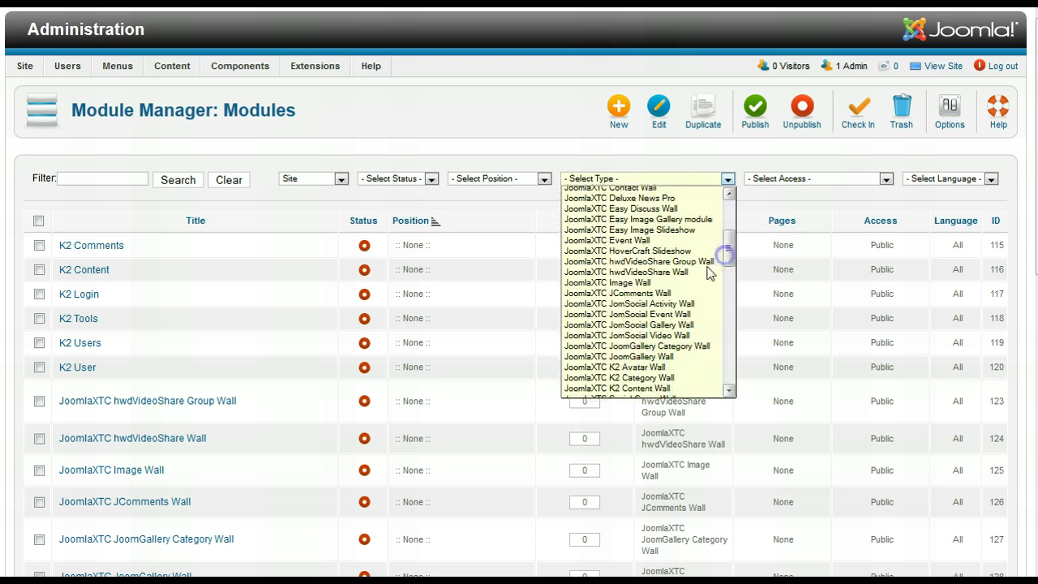
click(632, 283)
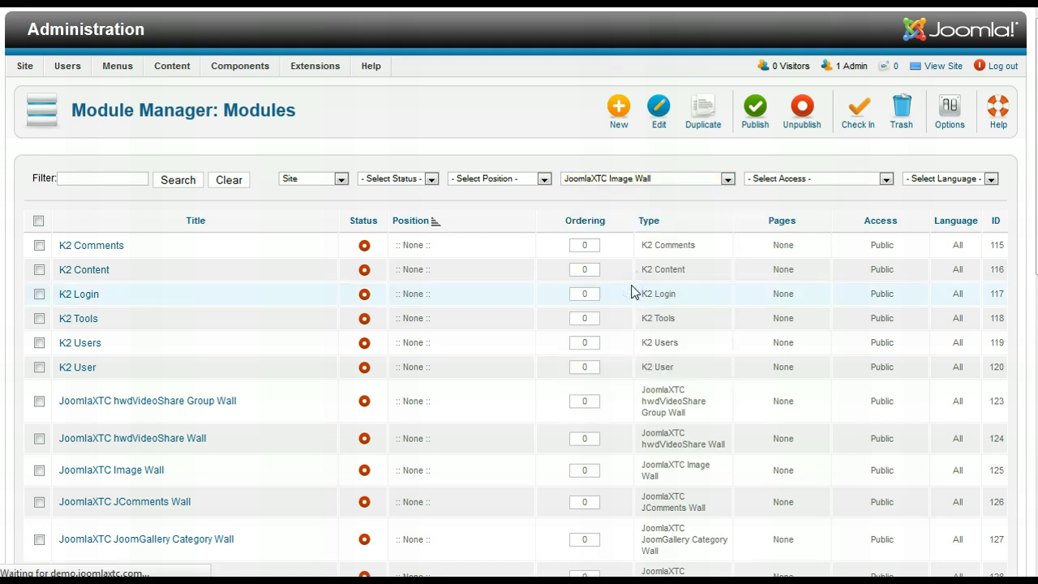
click(727, 185)
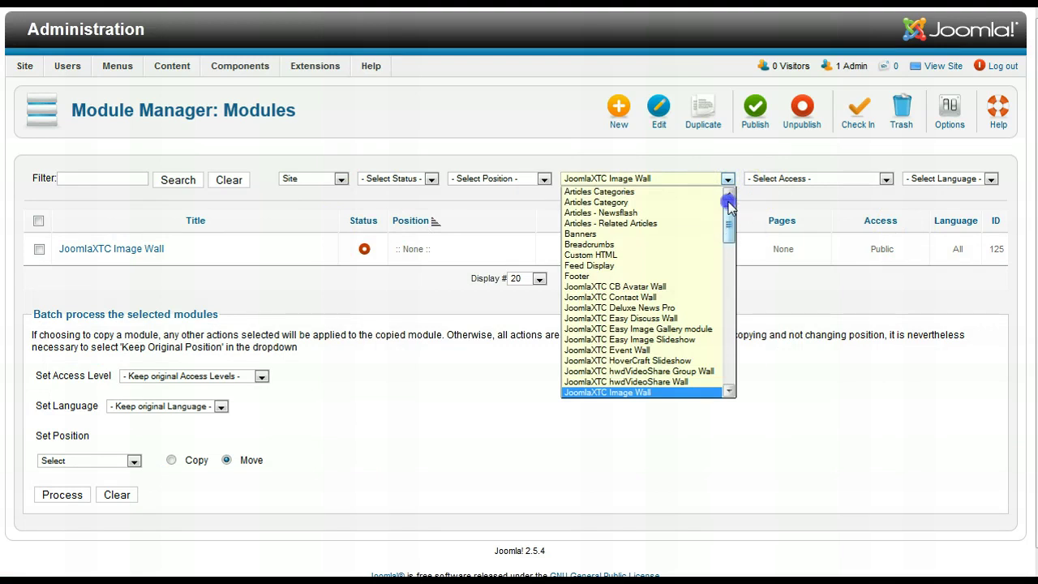
drag(728, 203, 728, 193)
click(604, 192)
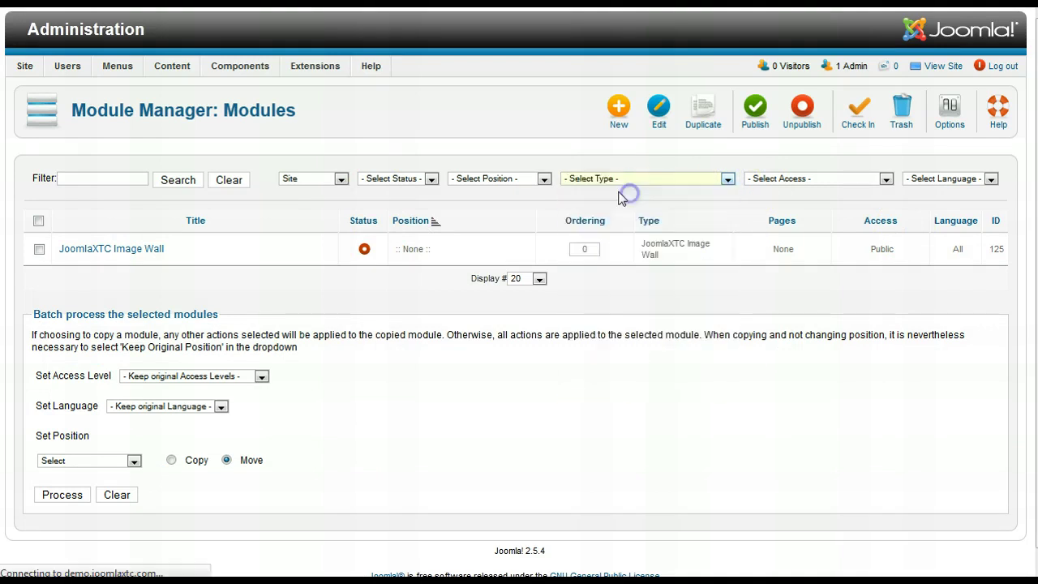
click(477, 180)
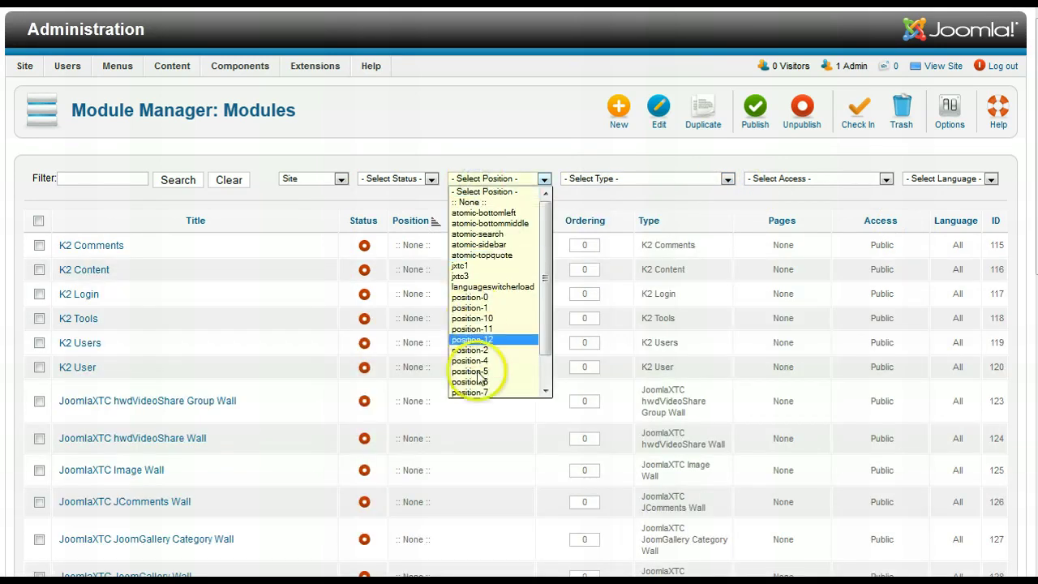
click(497, 191)
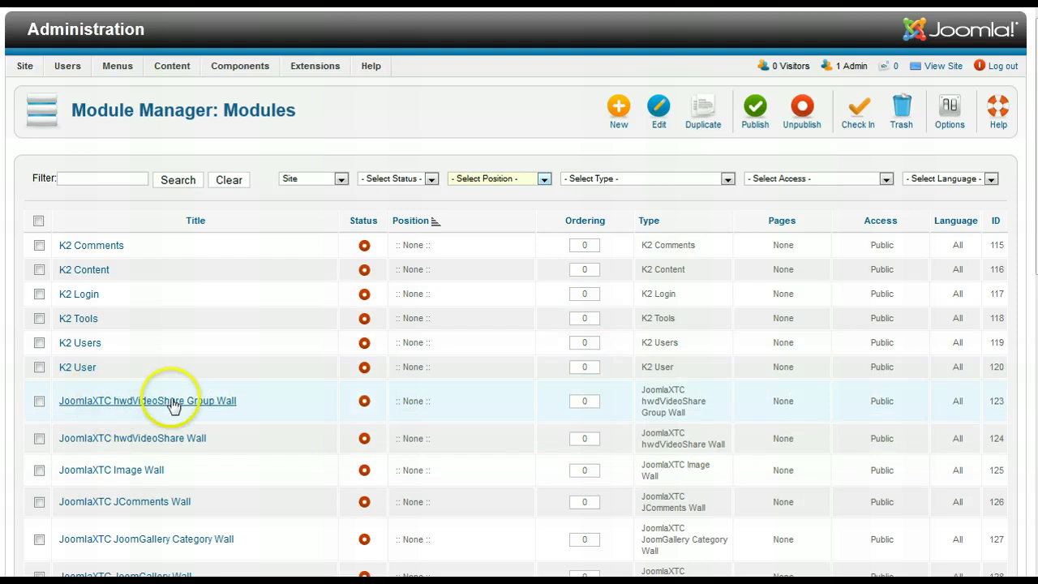
- Filter modules to JoomlaXTC Deluxe News Pro, confirm its position-12 setting, and close without saving
click(659, 182)
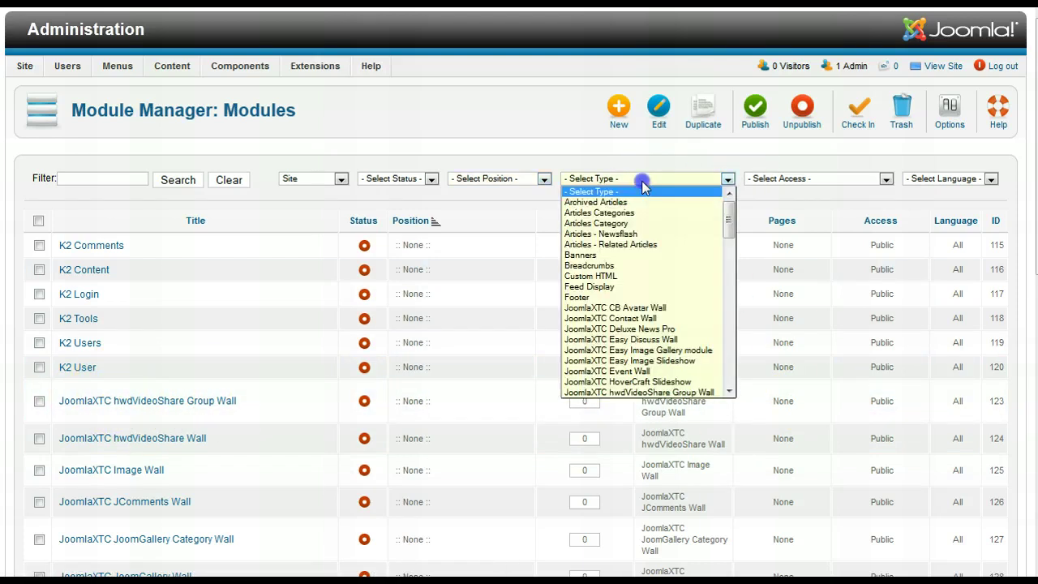
click(681, 329)
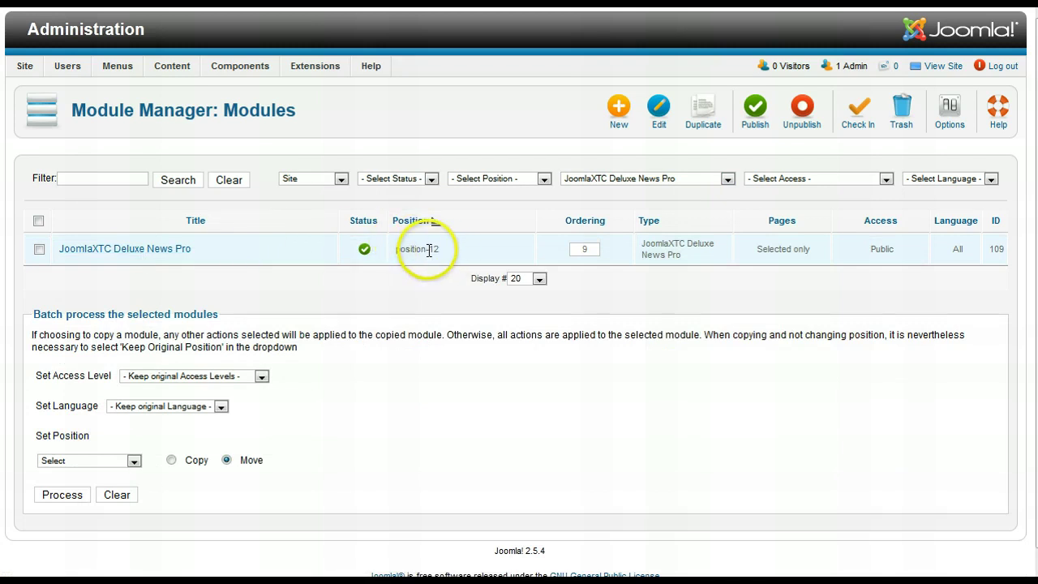
click(140, 250)
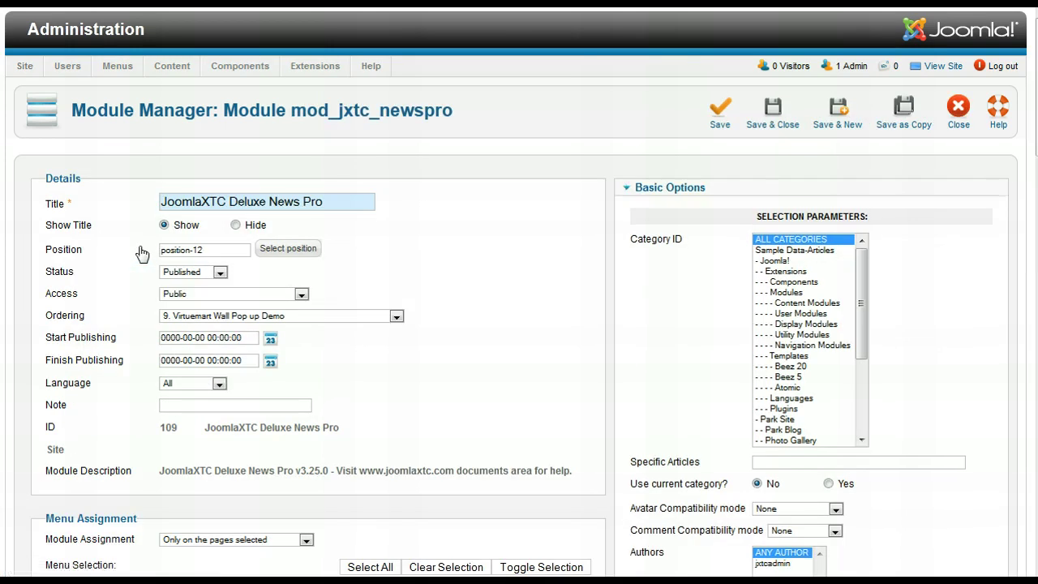
click(224, 255)
click(279, 247)
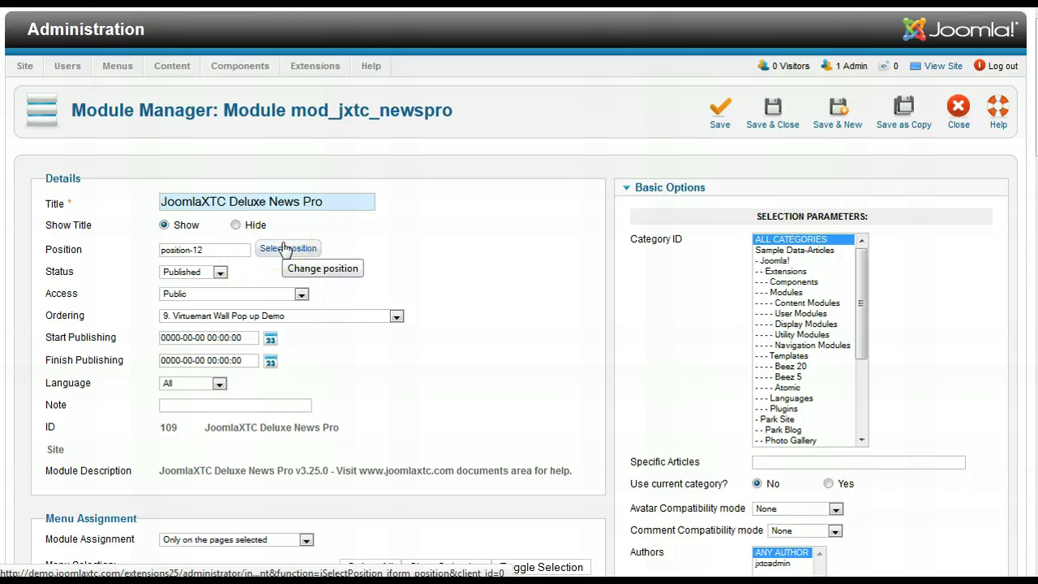
click(206, 249)
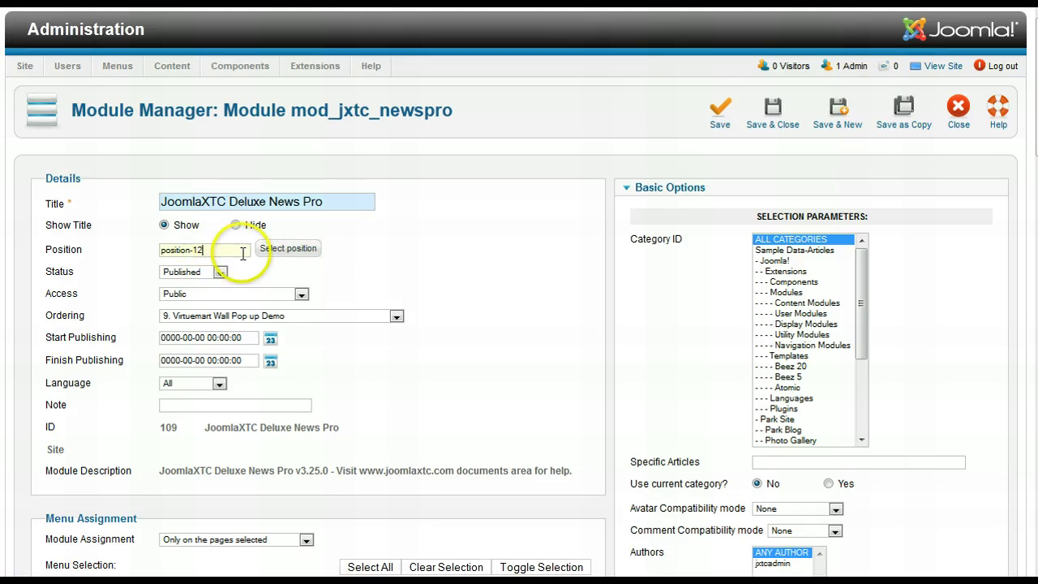
click(244, 248)
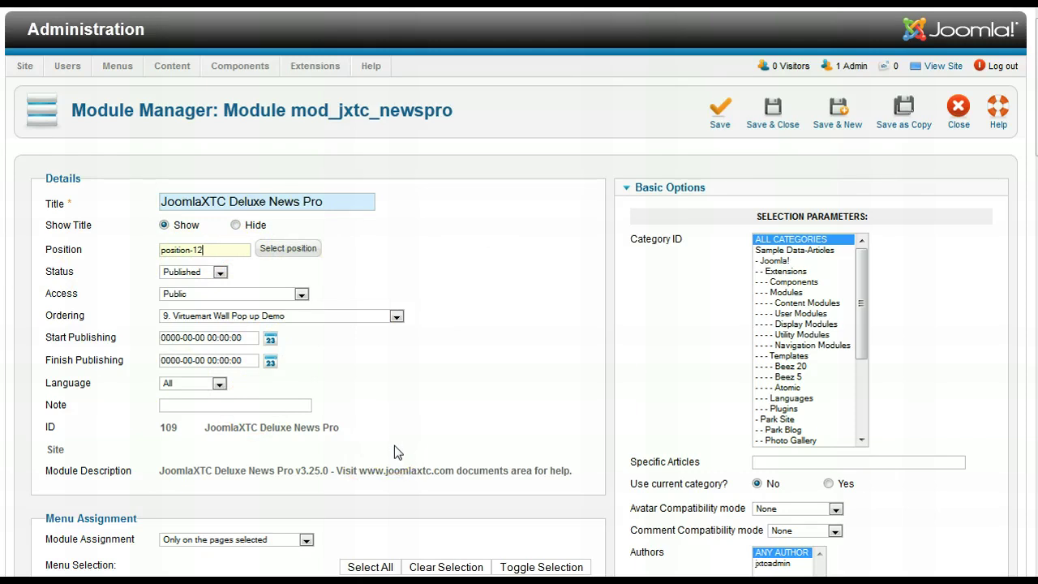
click(965, 120)
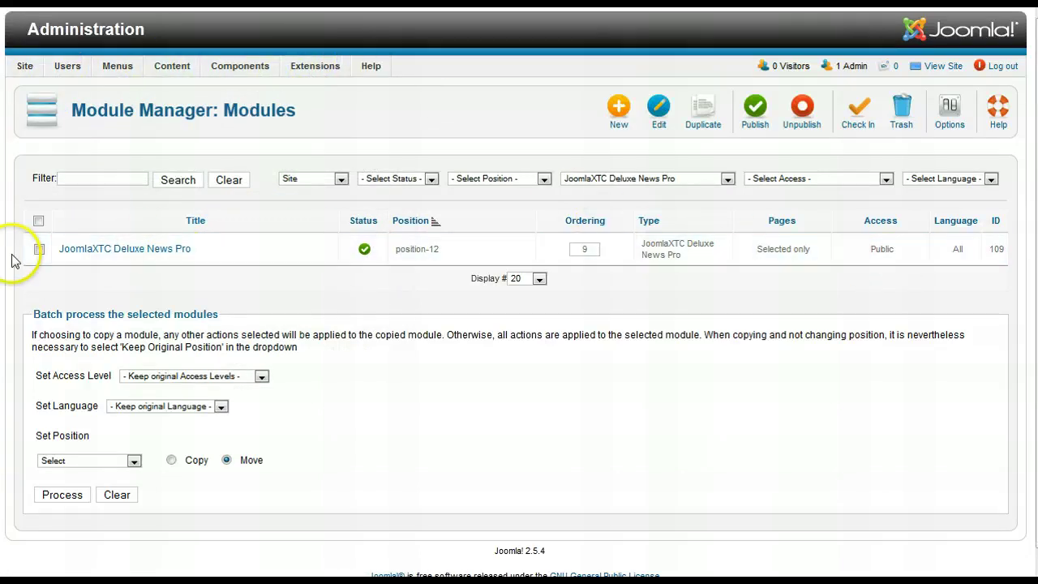
- Duplicate the Deluxe News Pro module and open the (2) copy
click(39, 249)
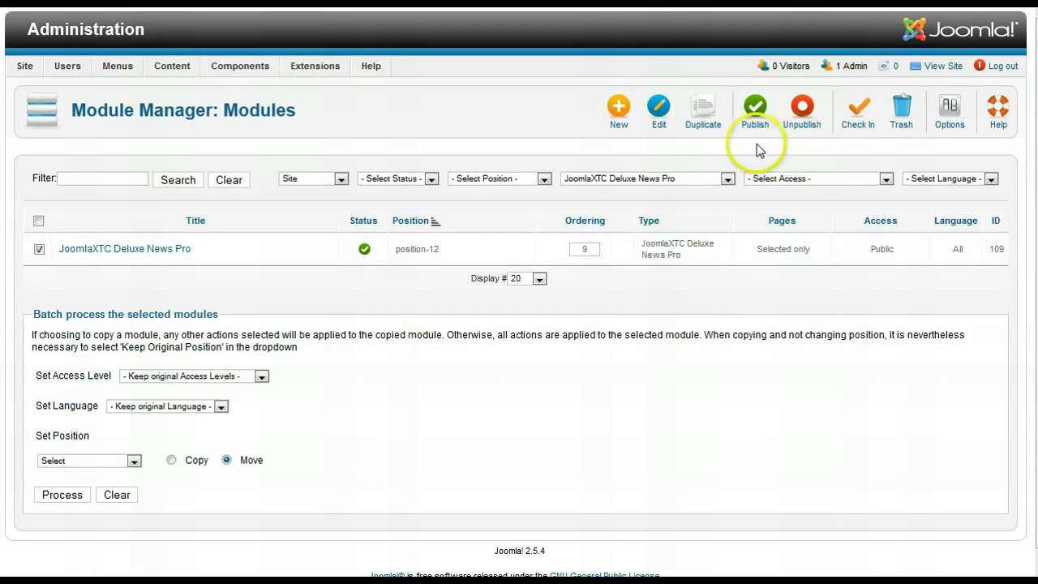
click(703, 112)
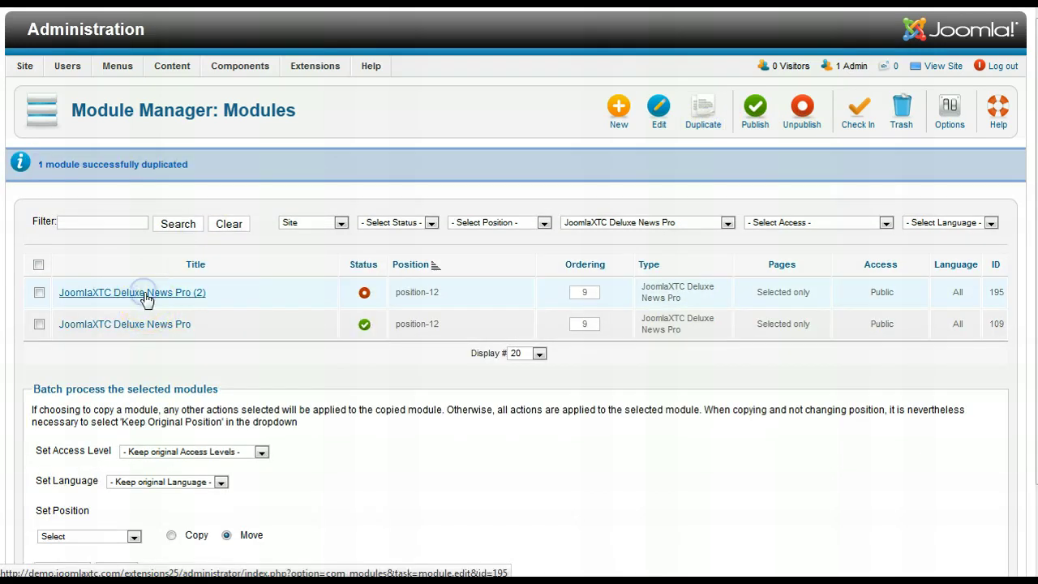
click(147, 294)
- Retitle the copy LOAD POSITION, set its position to newsproload, and save
click(276, 206)
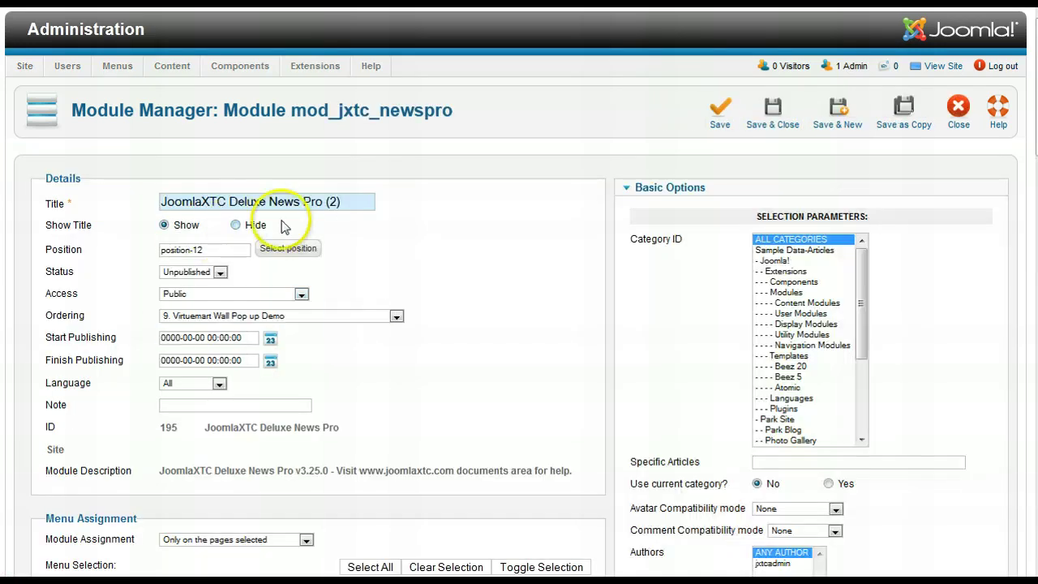
drag(342, 206, 141, 212)
text(LOAD POSITION)
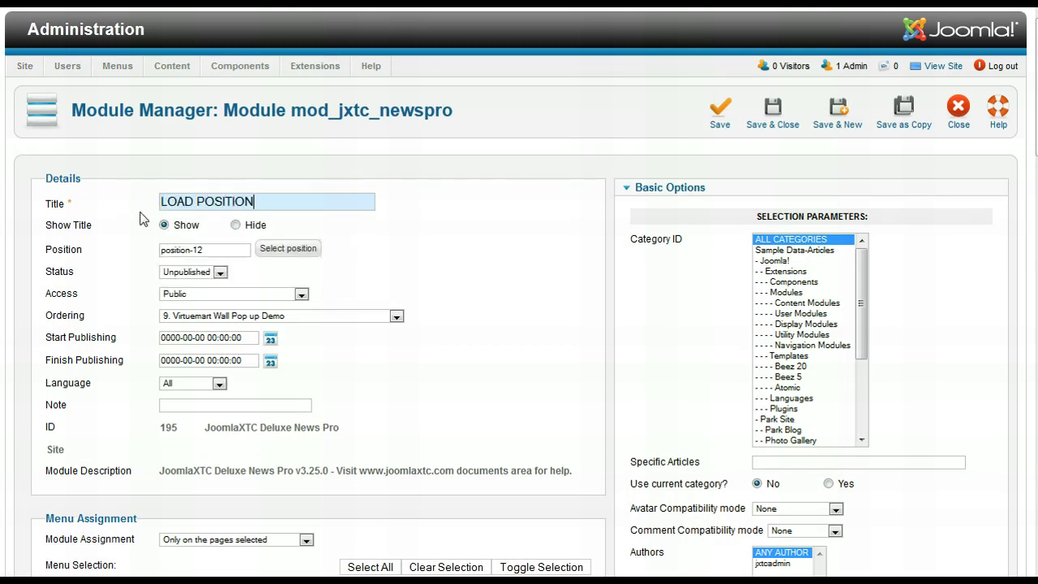
drag(202, 250, 121, 260)
text(new)
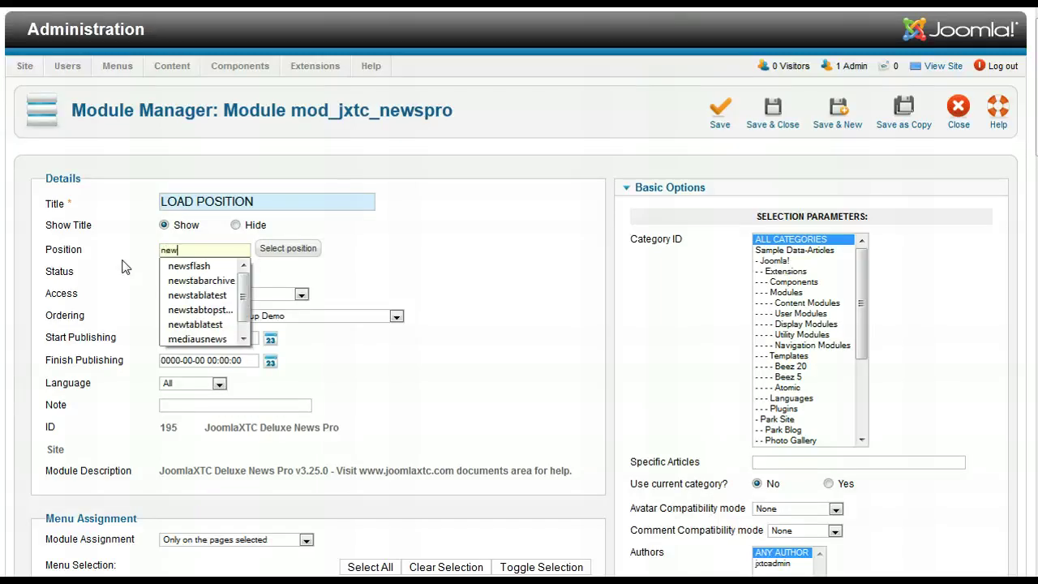
text(sproload)
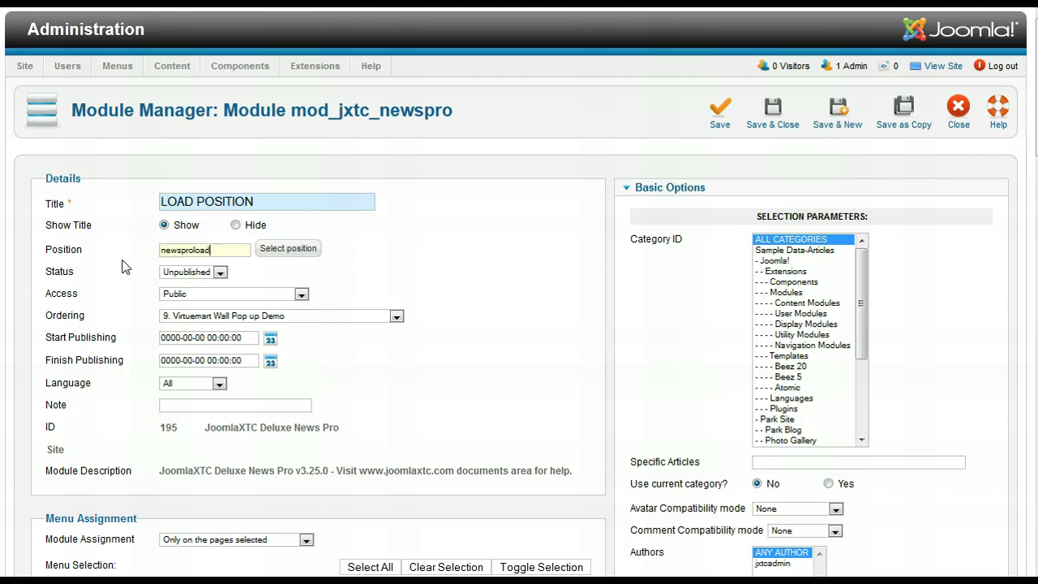
click(721, 117)
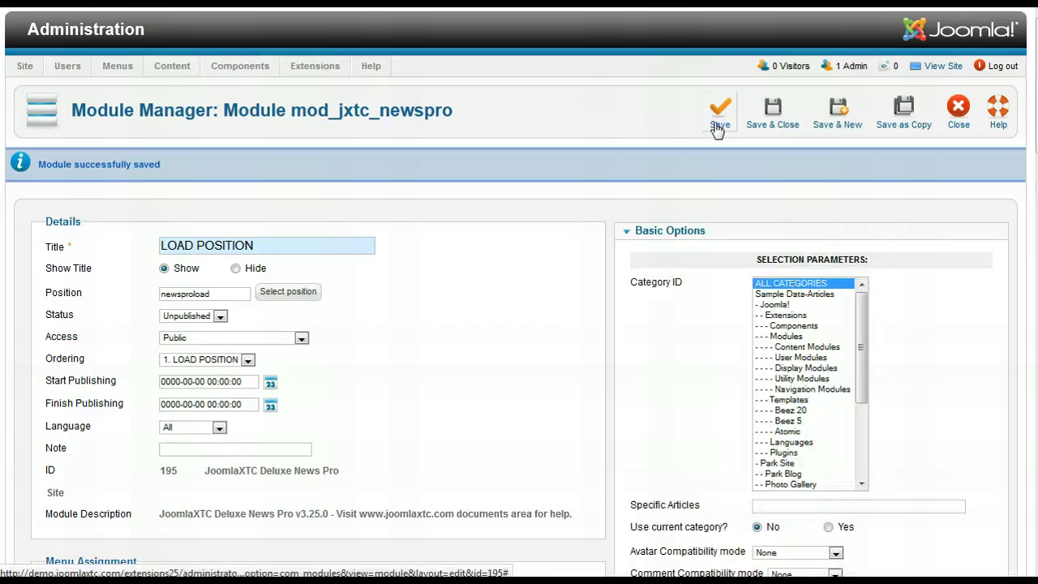
- Publish the LOAD POSITION module on all pages and save and close it
click(221, 318)
click(209, 327)
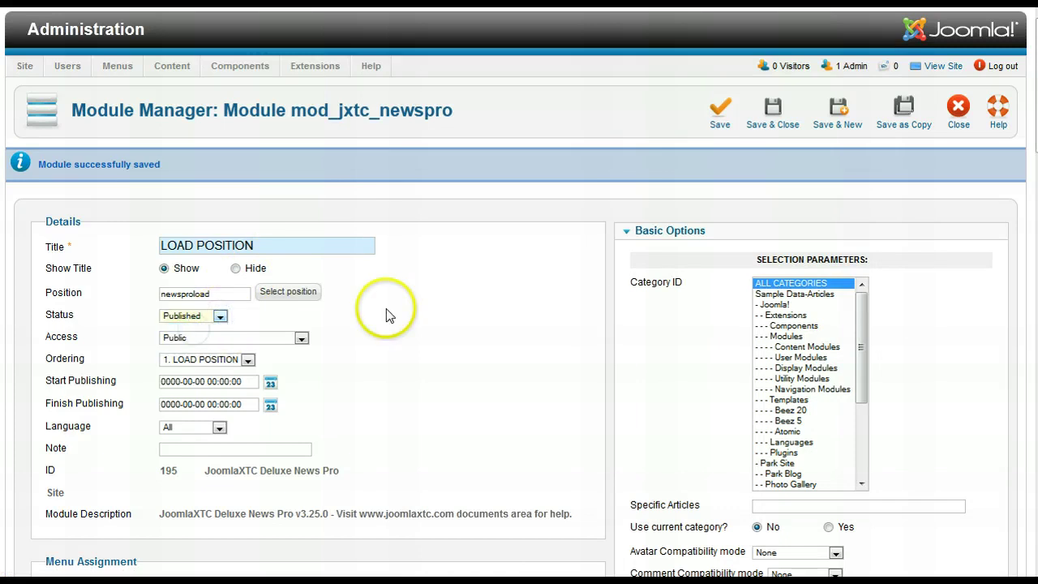
scroll(388, 313, down, 3)
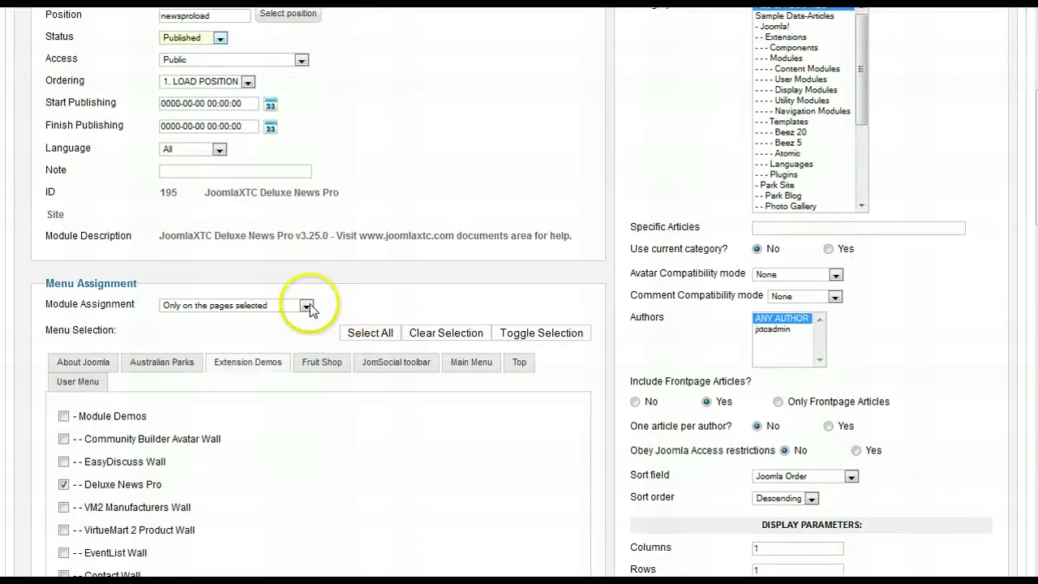
click(307, 306)
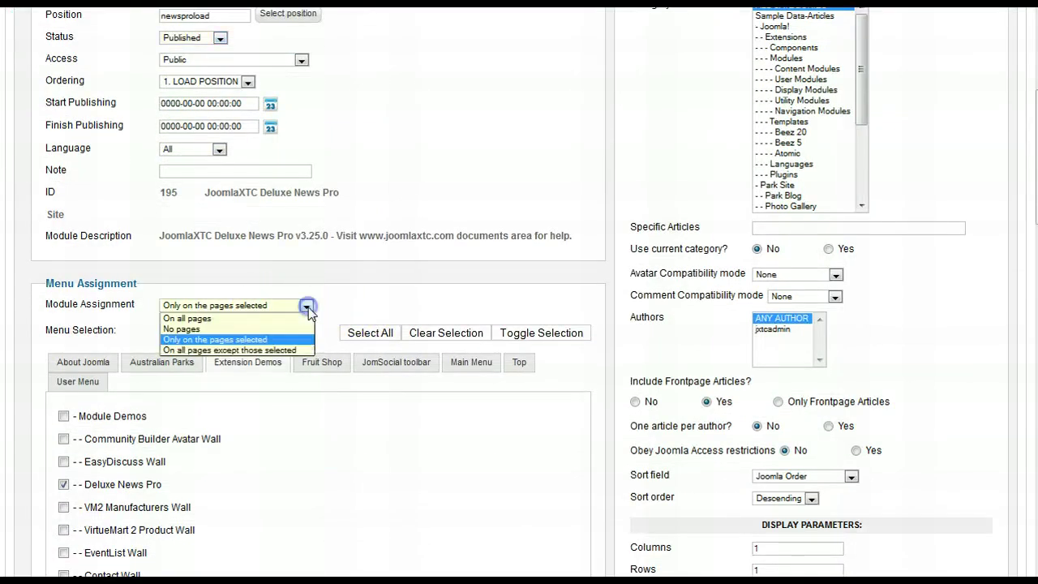
click(258, 319)
key(Return)
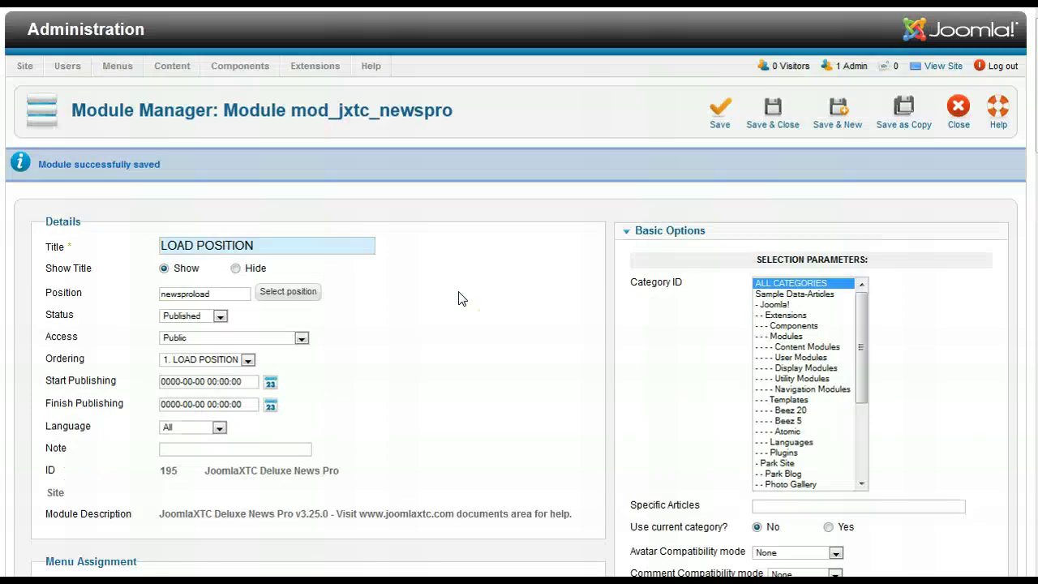
click(772, 120)
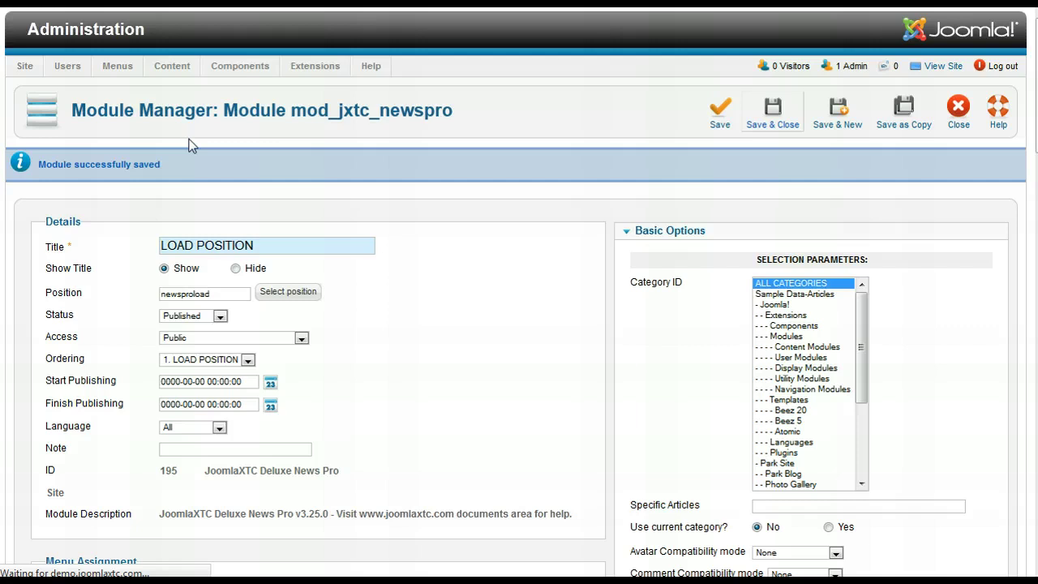
- Create a new article with body 'Hello 123 Testing' and {loadposition newsproload}
mouse_move(171, 66)
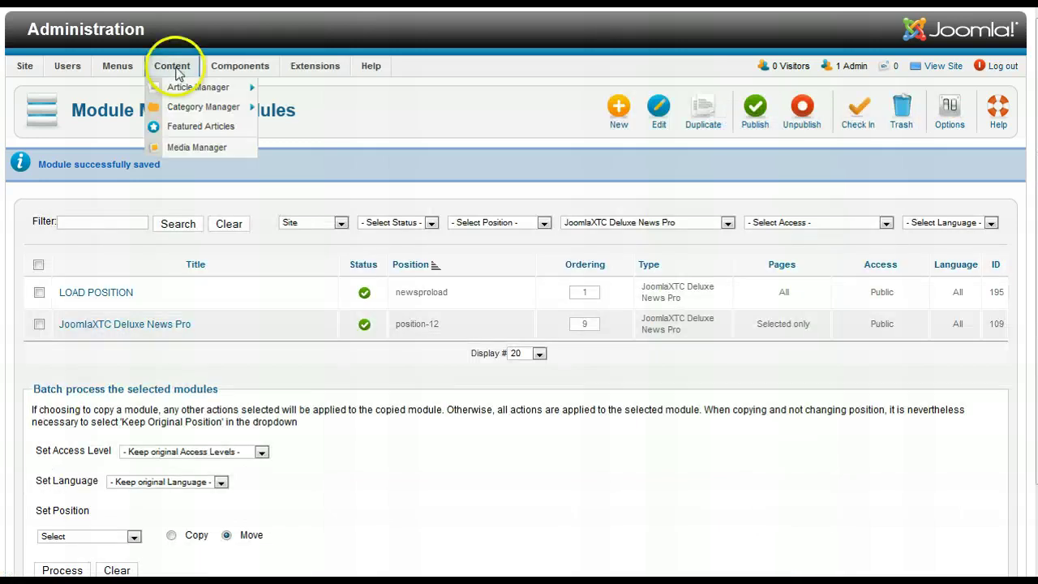
mouse_move(176, 88)
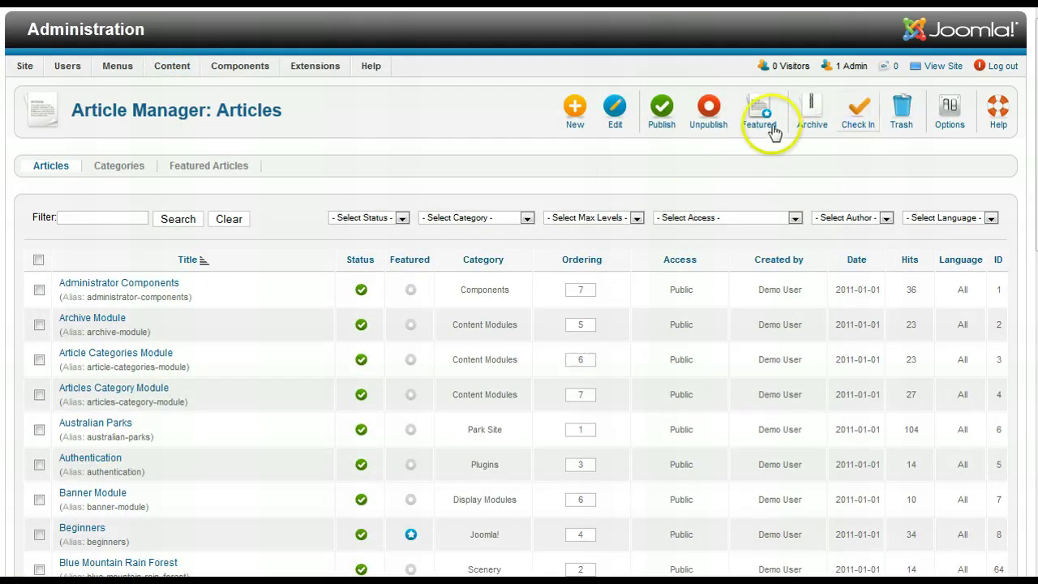
click(578, 113)
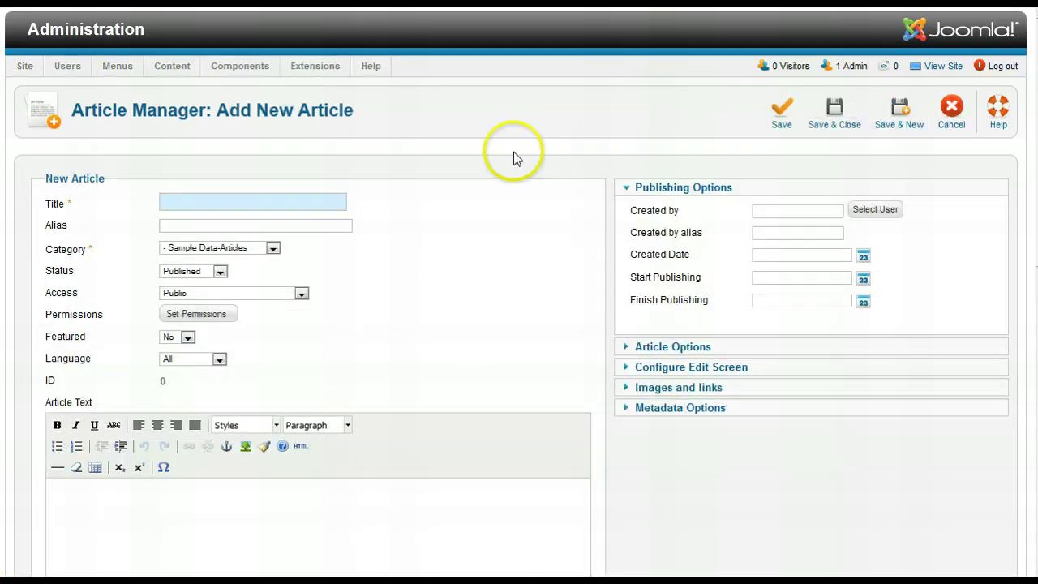
click(86, 496)
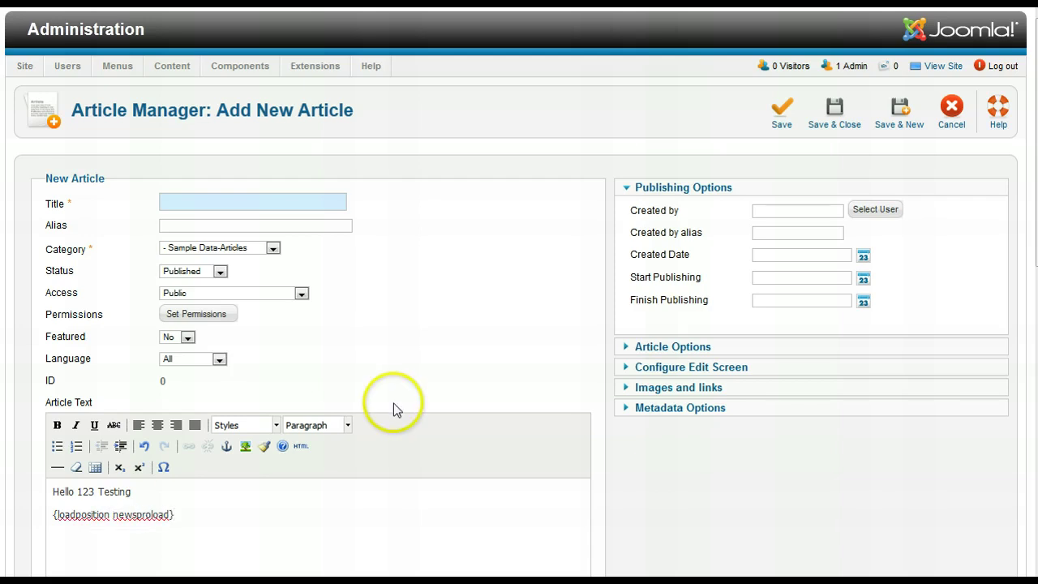
- Title the article 'Load Position Example', set category Uncategorised, and save and close
click(199, 204)
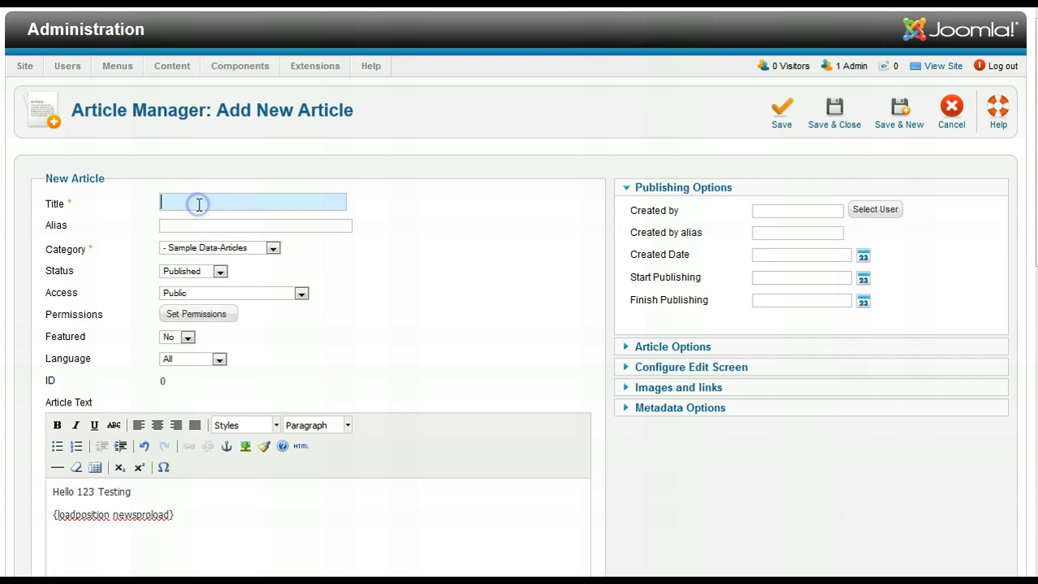
text(Load)
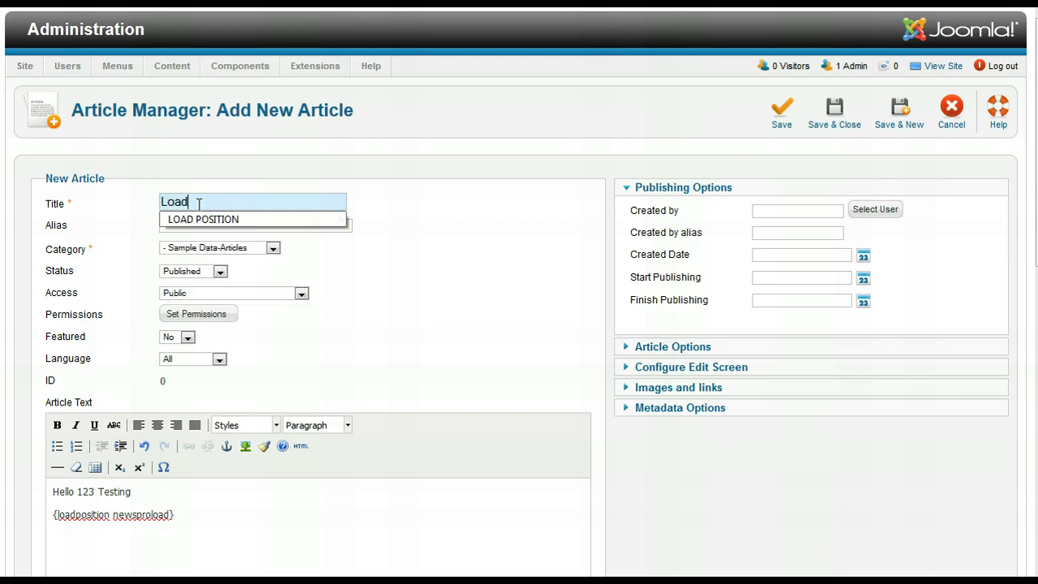
text( Position Example)
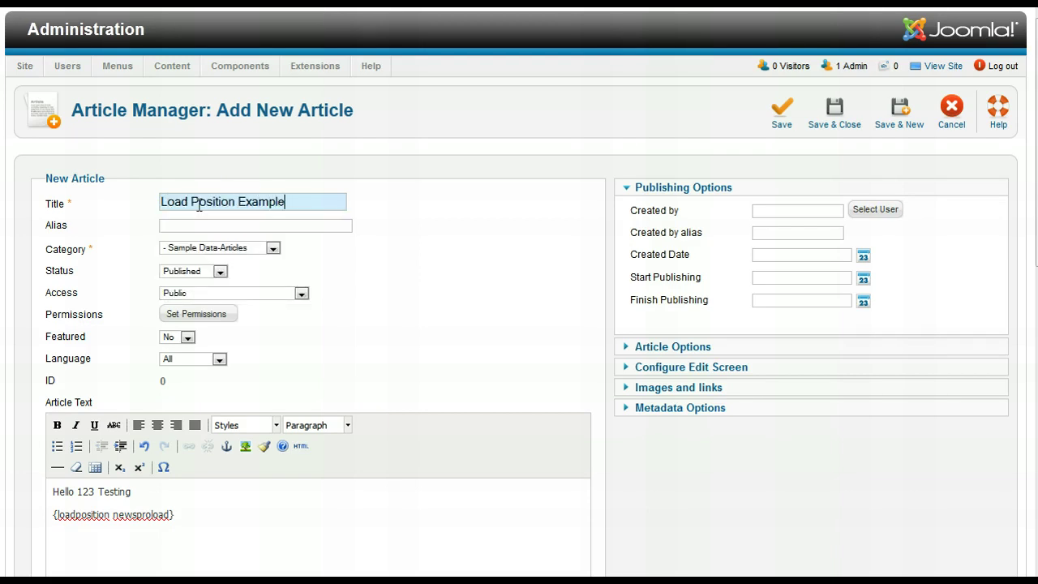
click(273, 247)
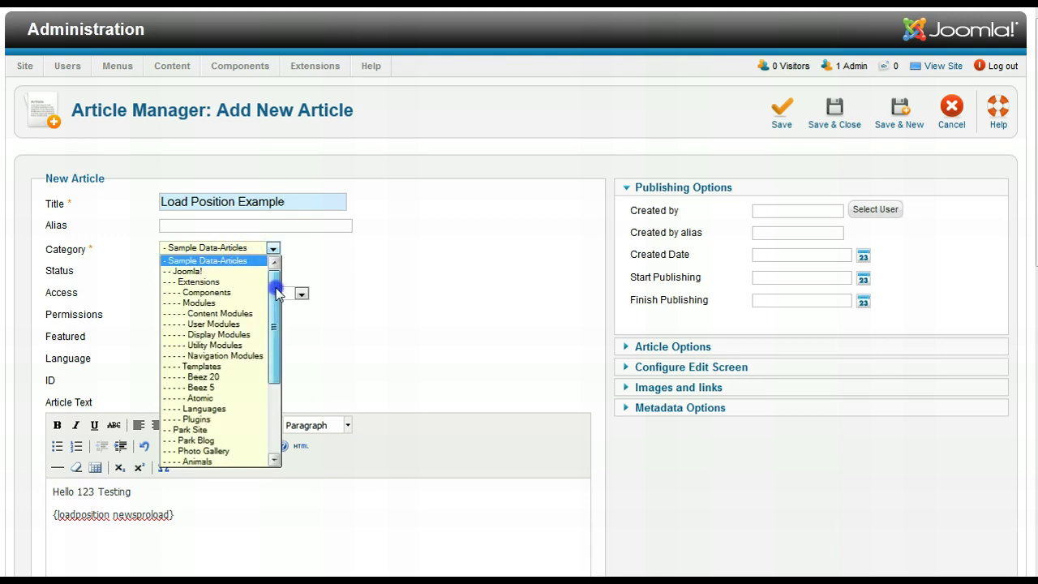
drag(277, 294, 271, 395)
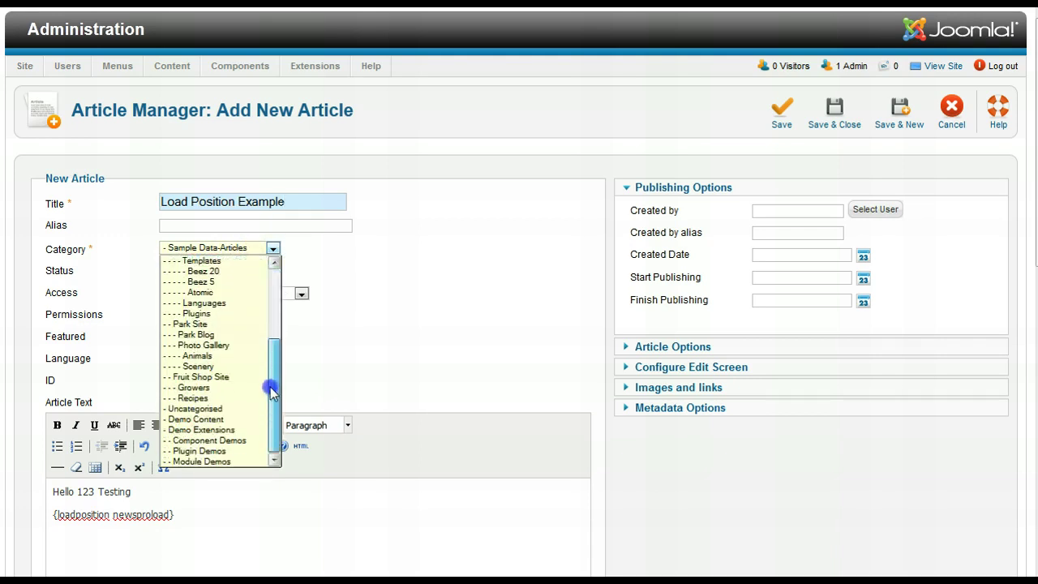
click(195, 410)
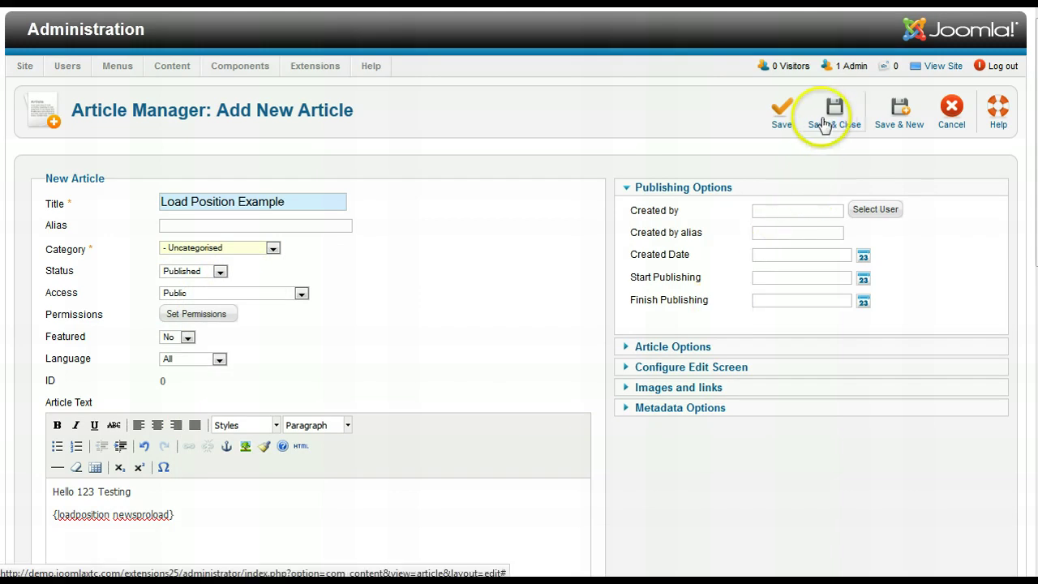
click(783, 118)
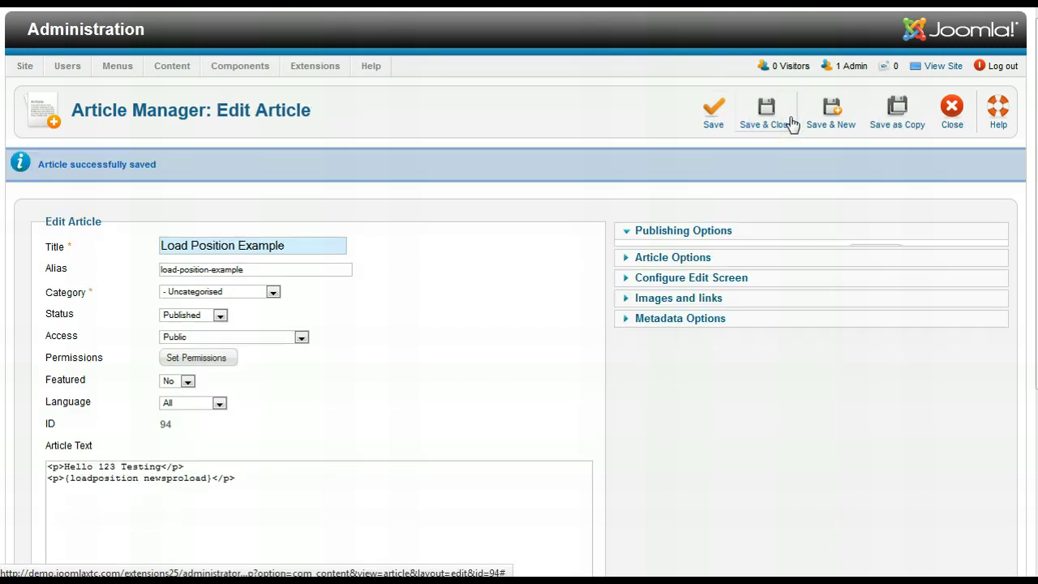
click(775, 127)
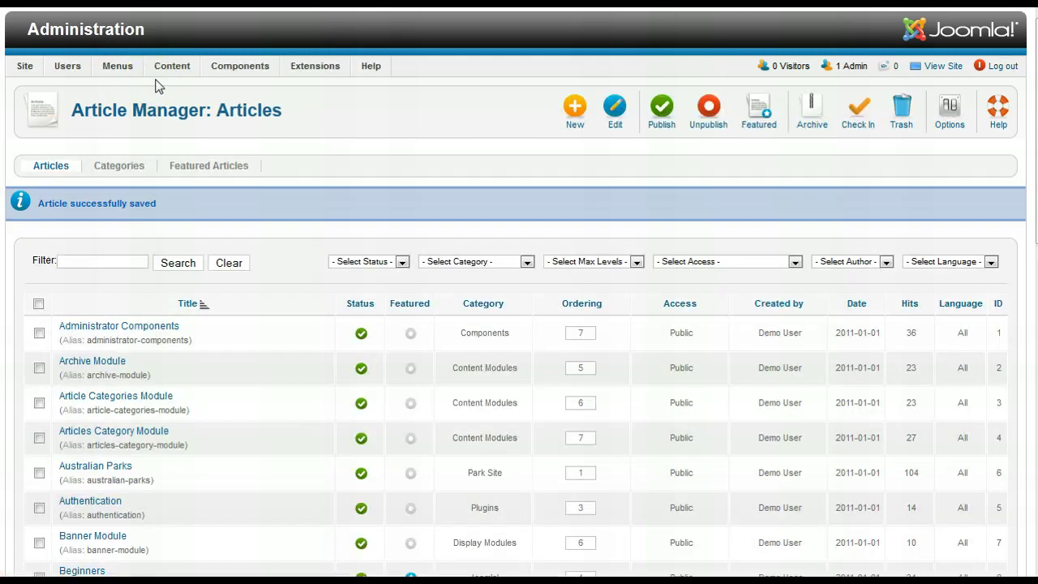
- Return to Module Manager, then start a new menu item in the Extension Demos menu
mouse_move(307, 66)
click(308, 112)
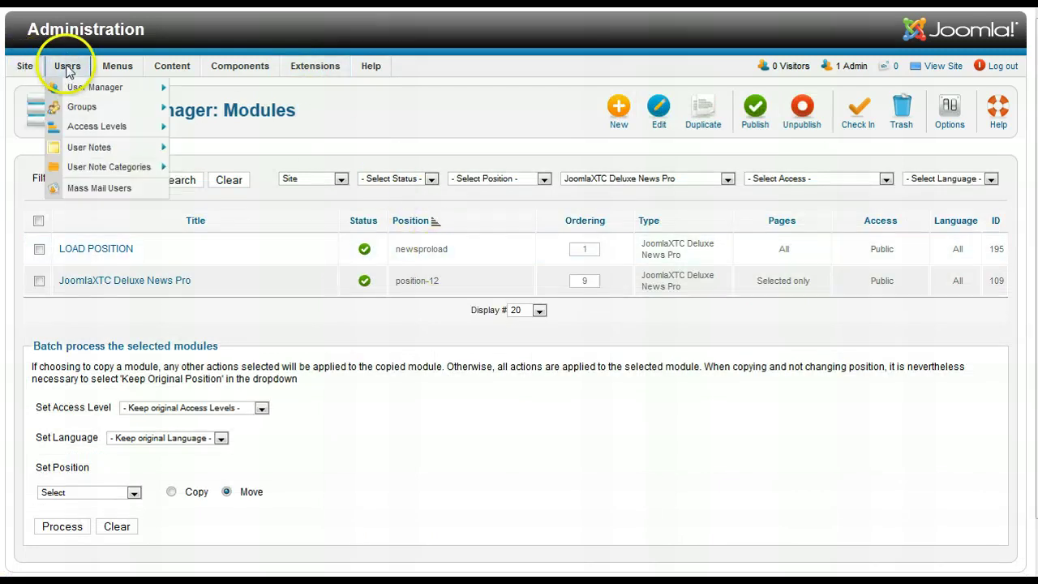
mouse_move(117, 66)
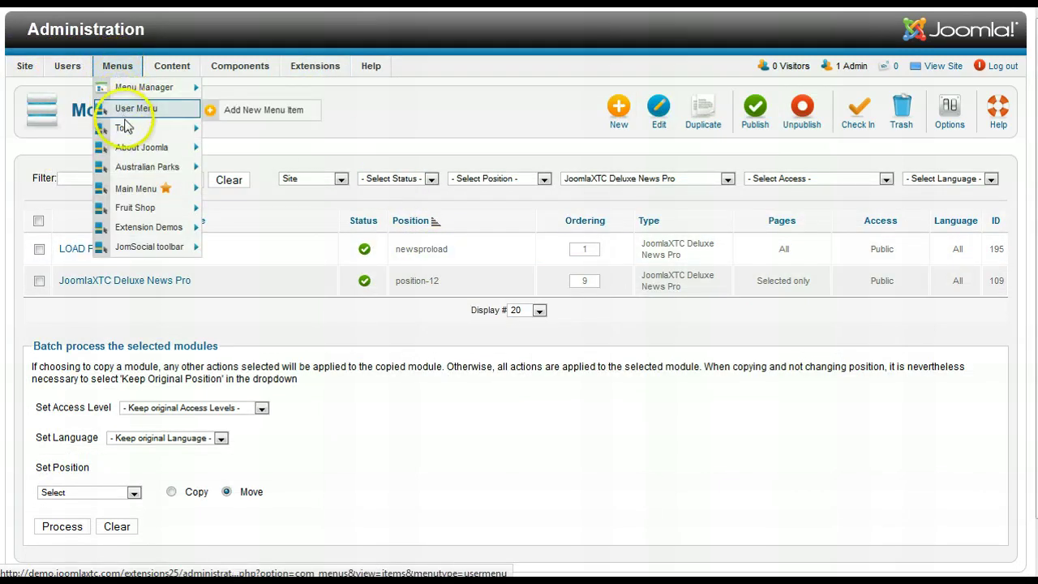
mouse_move(144, 232)
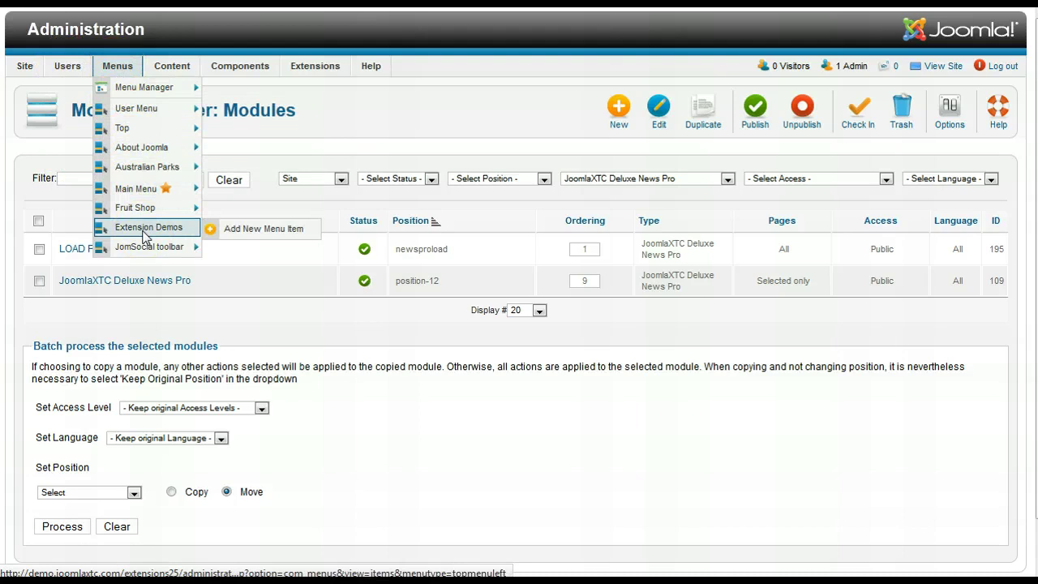
click(143, 231)
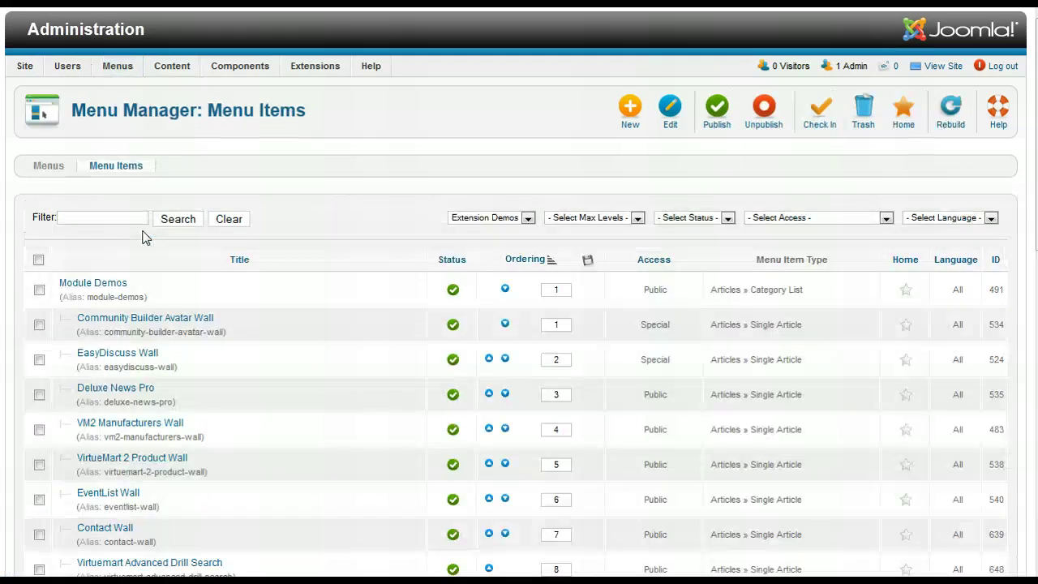
click(390, 201)
scroll(504, 157, down, 10)
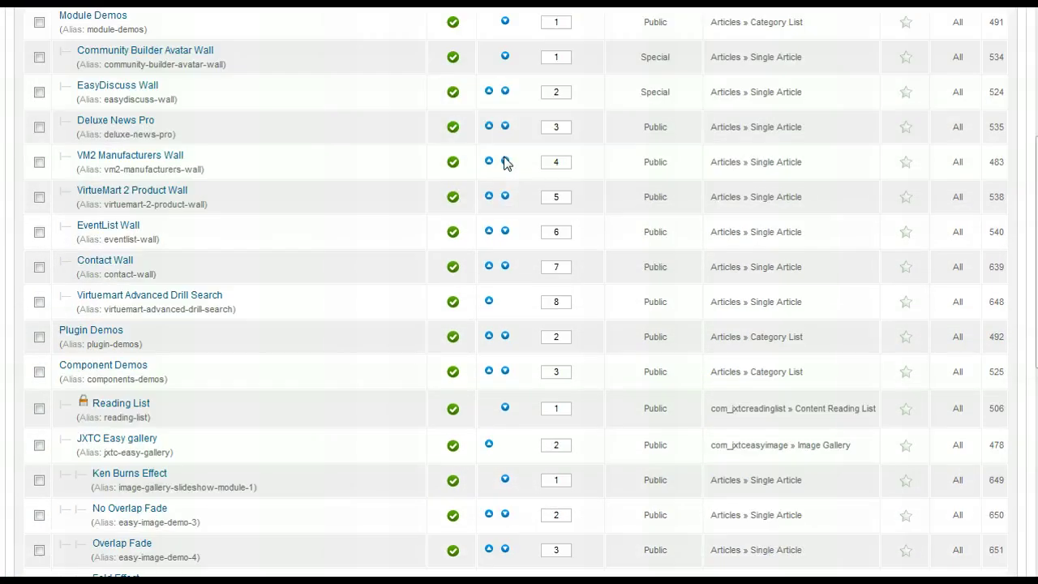
scroll(504, 157, up, 10)
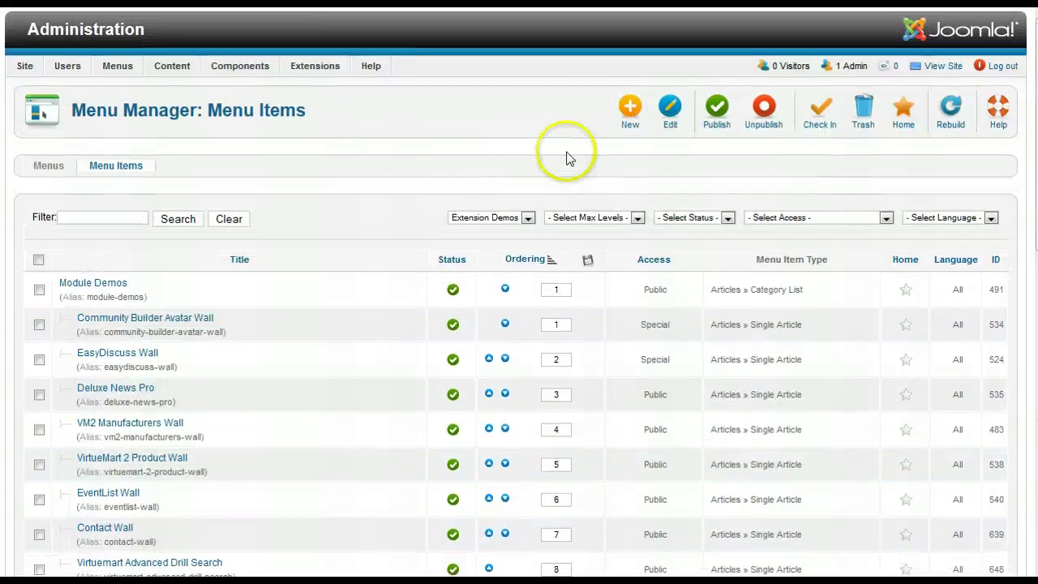
click(631, 114)
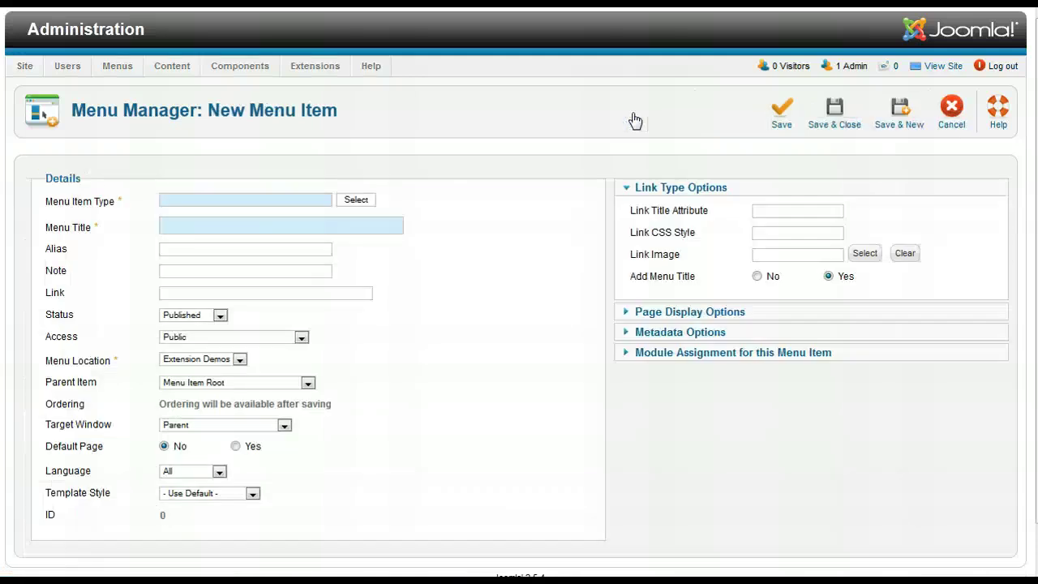
- Make the menu item a Single Article titled 'Load Position Example'
click(341, 203)
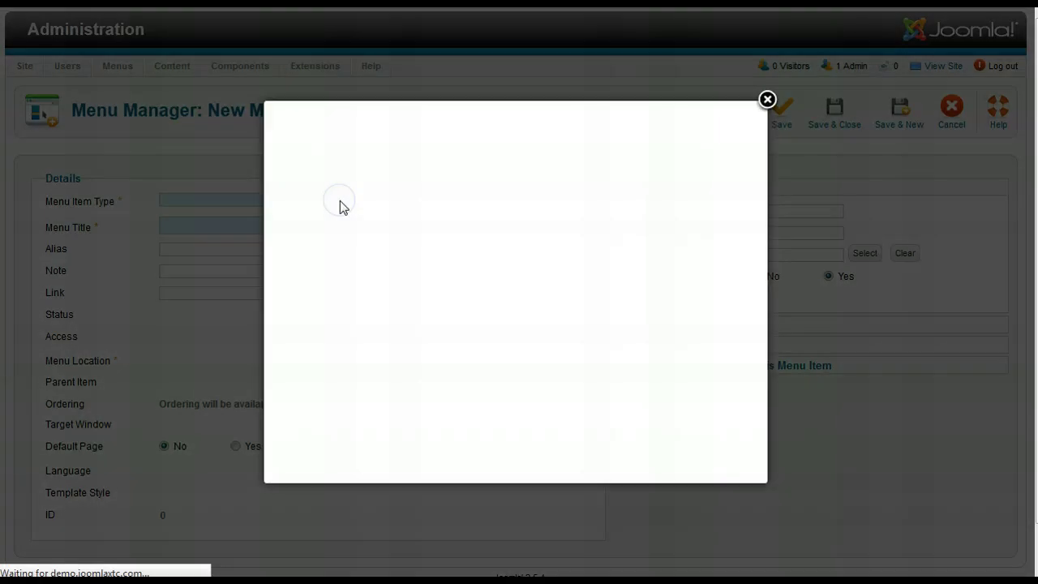
click(516, 273)
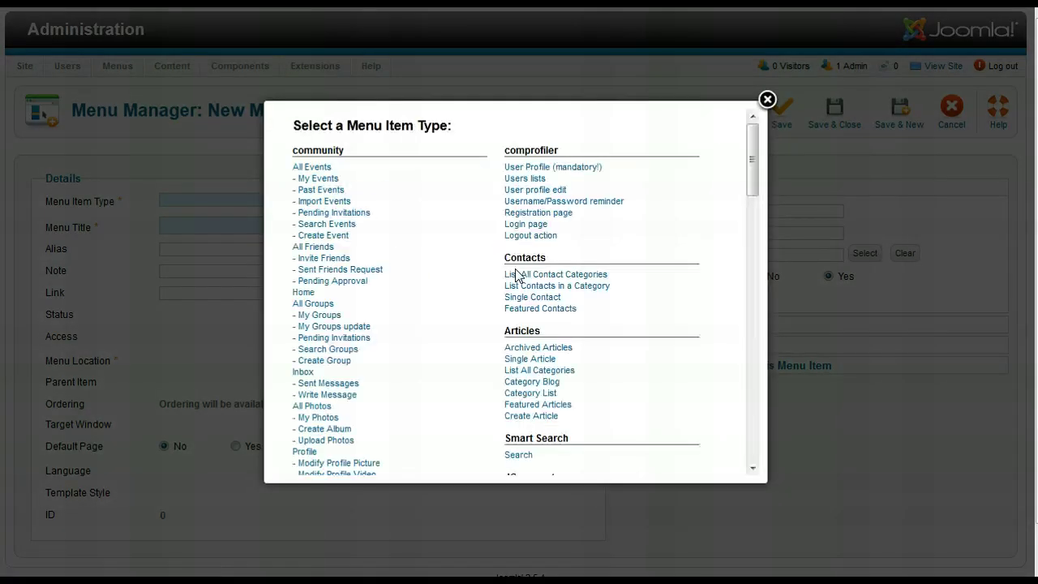
click(526, 359)
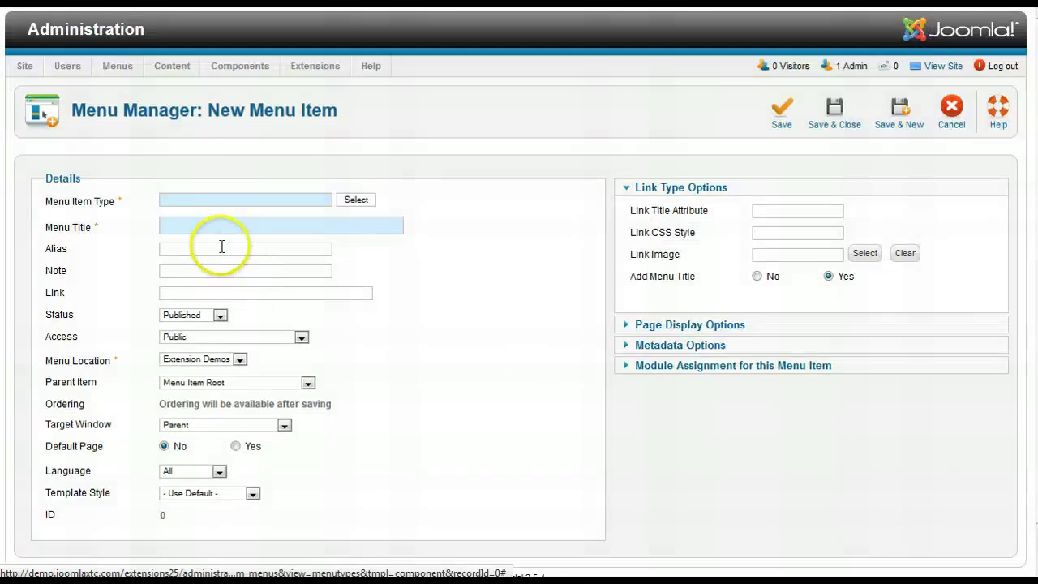
click(196, 229)
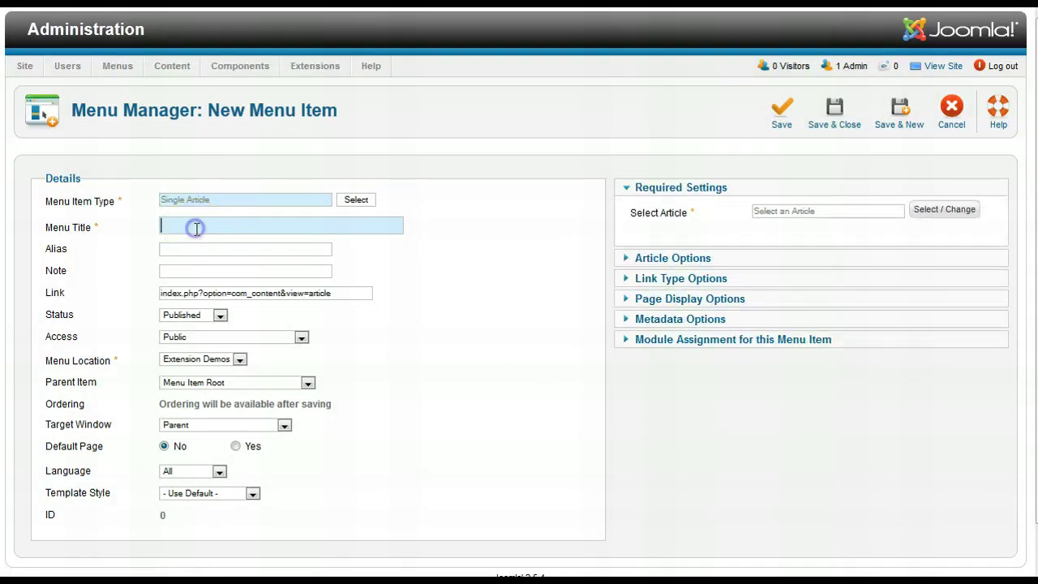
text(Load)
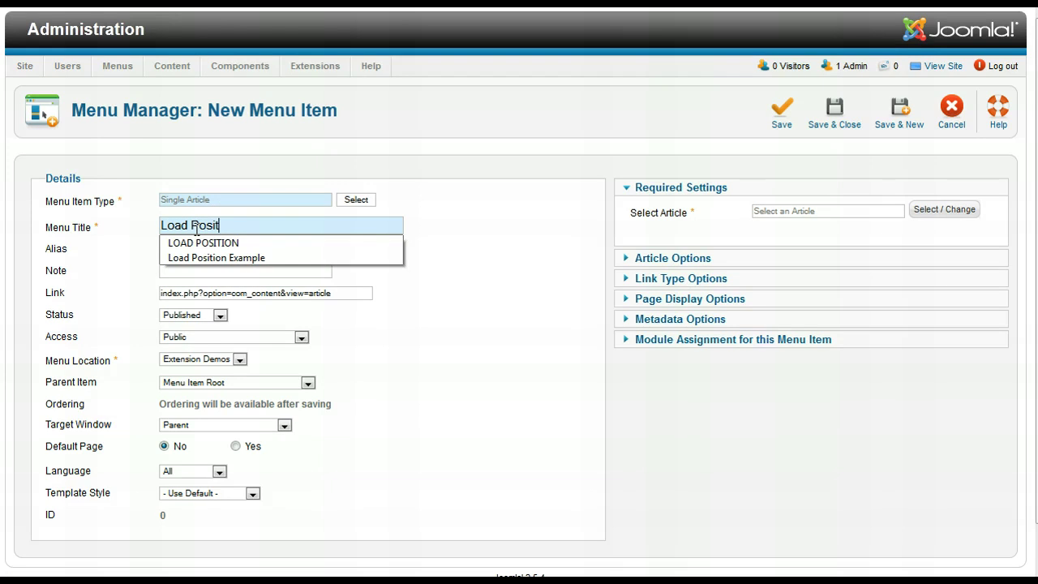
text( Posit)
click(203, 257)
click(217, 339)
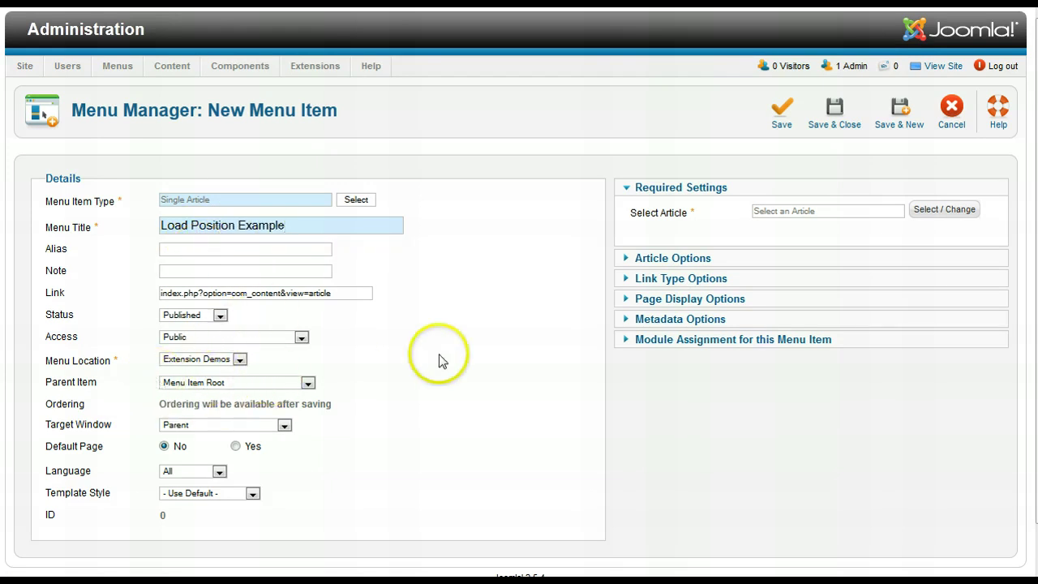
- Link the Uncategorised 'Load Position Example' article to the menu item and save
click(933, 212)
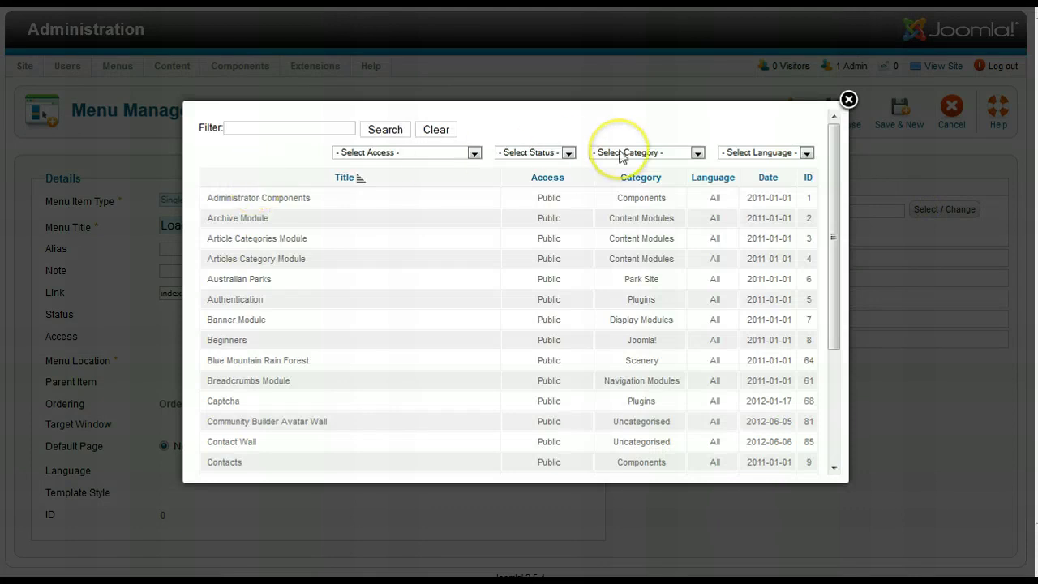
click(621, 154)
drag(699, 204, 702, 299)
click(658, 315)
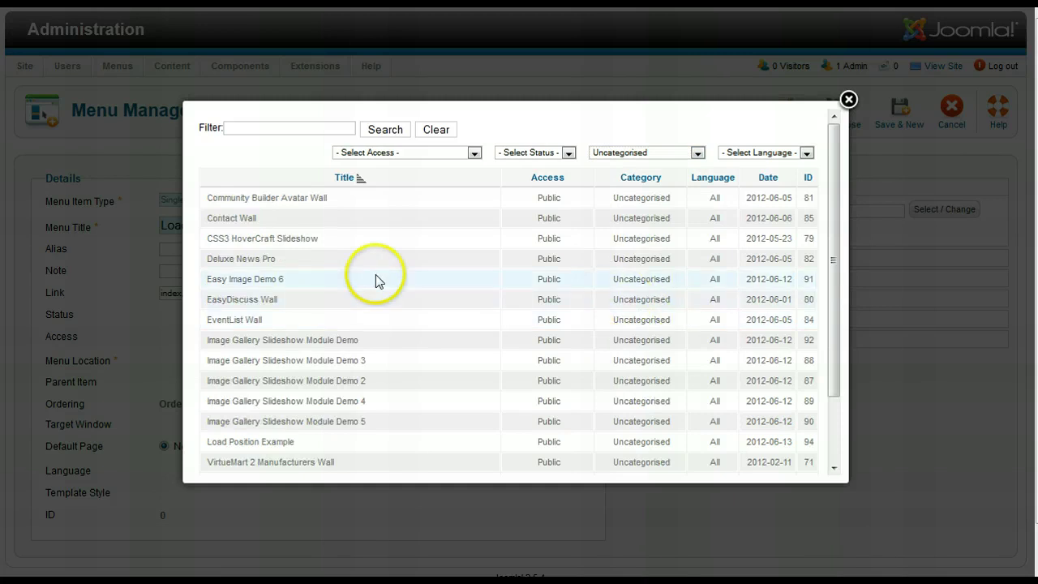
click(272, 444)
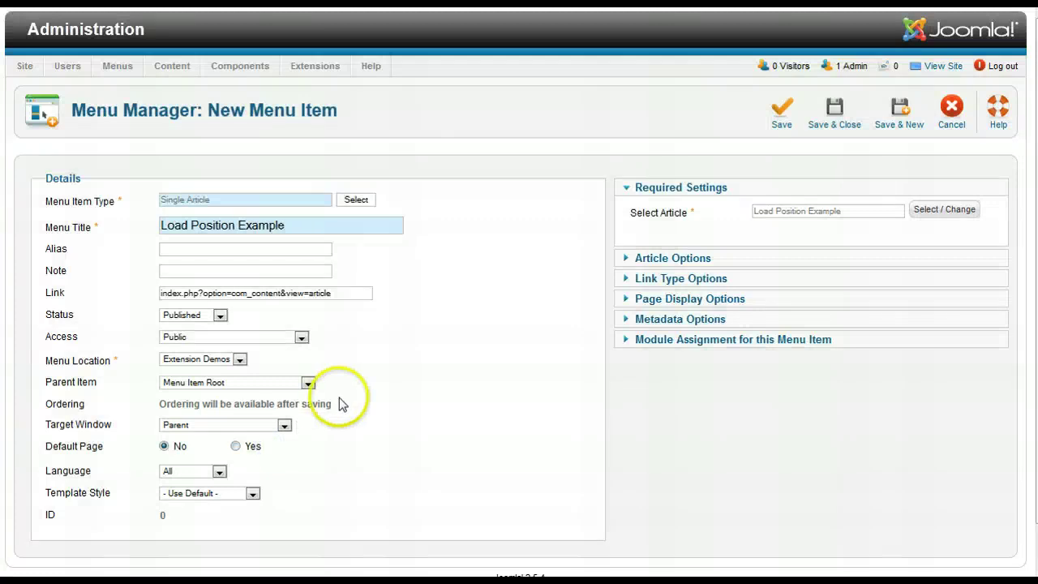
click(783, 122)
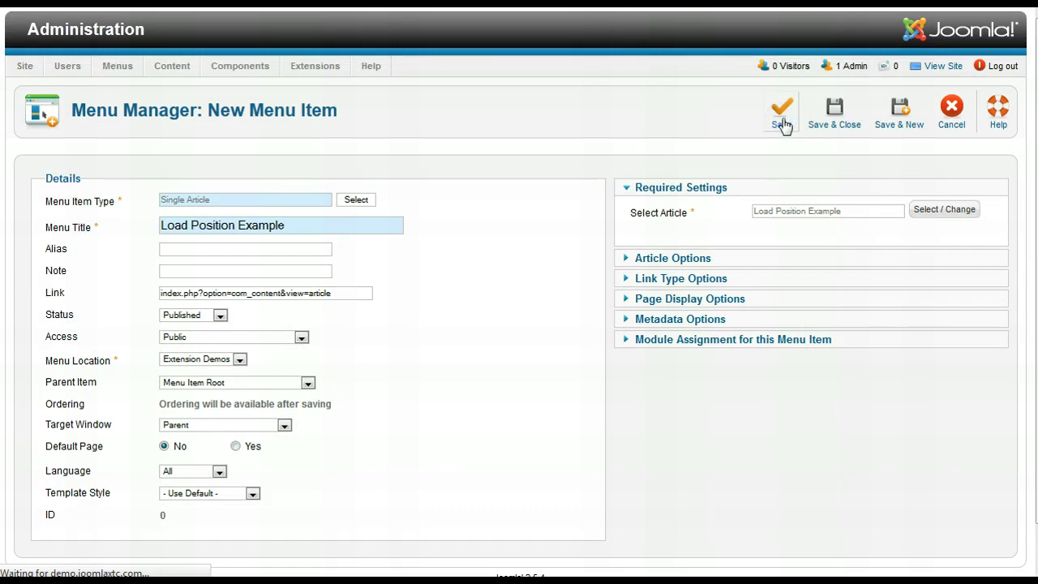
click(929, 66)
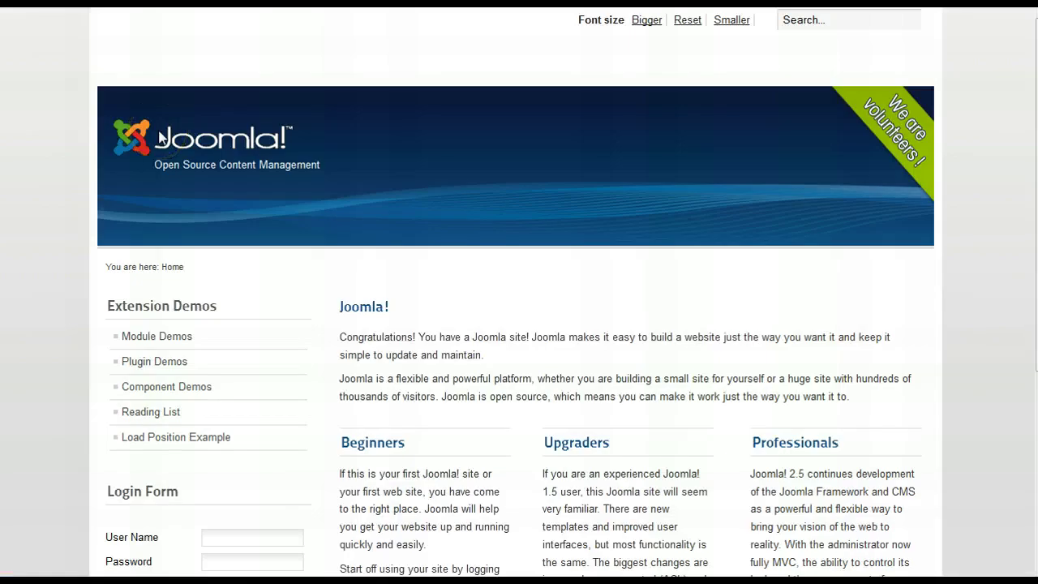
click(187, 438)
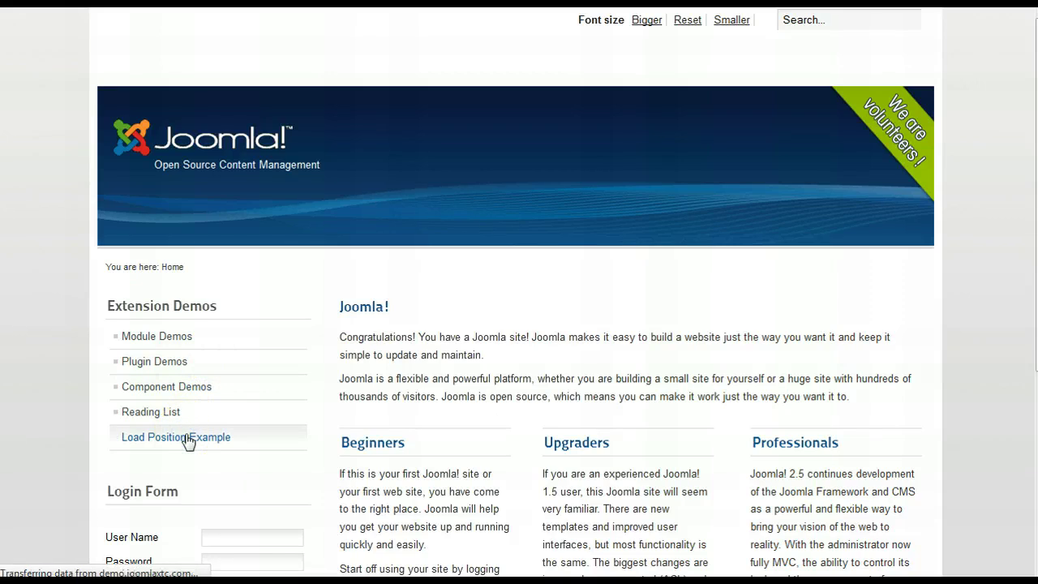
scroll(363, 253, down, 3)
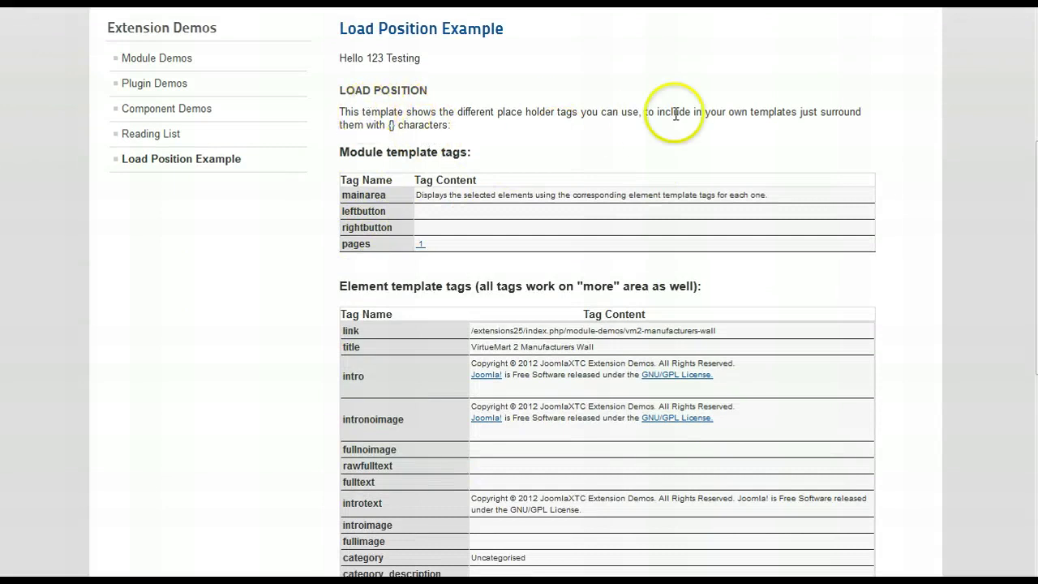
scroll(451, 225, down, 5)
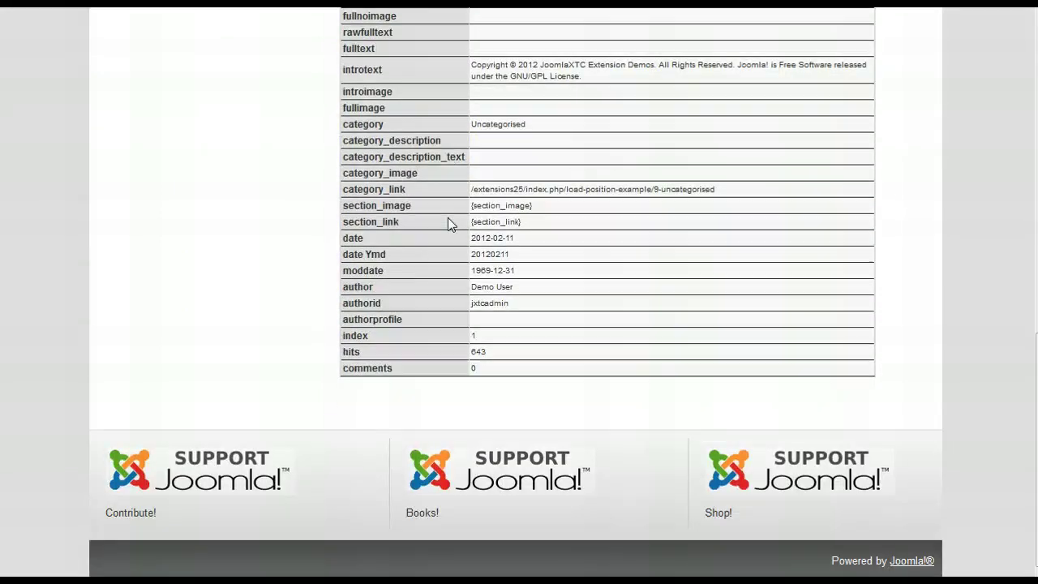
scroll(451, 224, up, 4)
scroll(448, 224, up, 2)
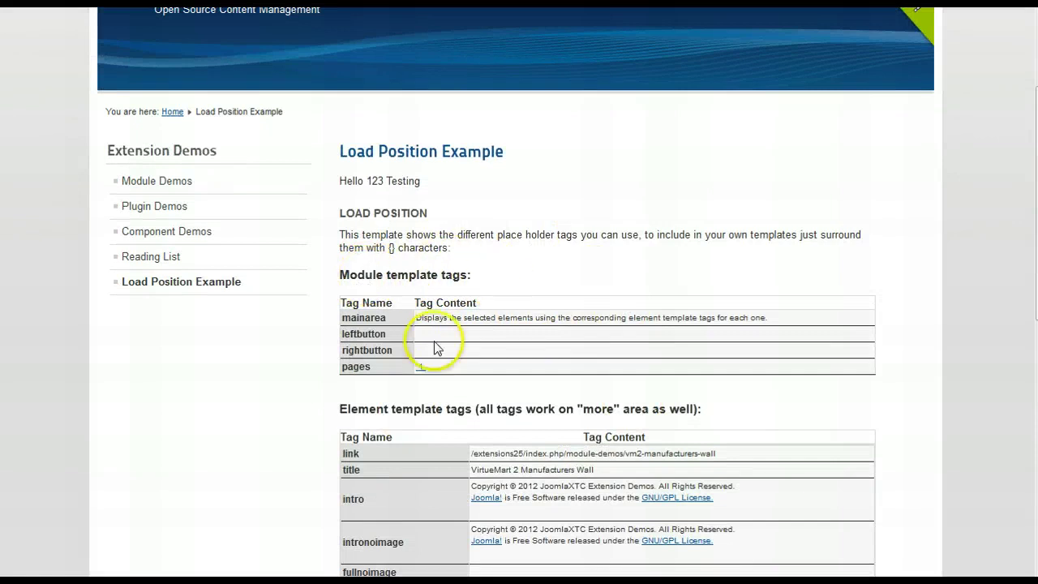
scroll(436, 354, down, 2)
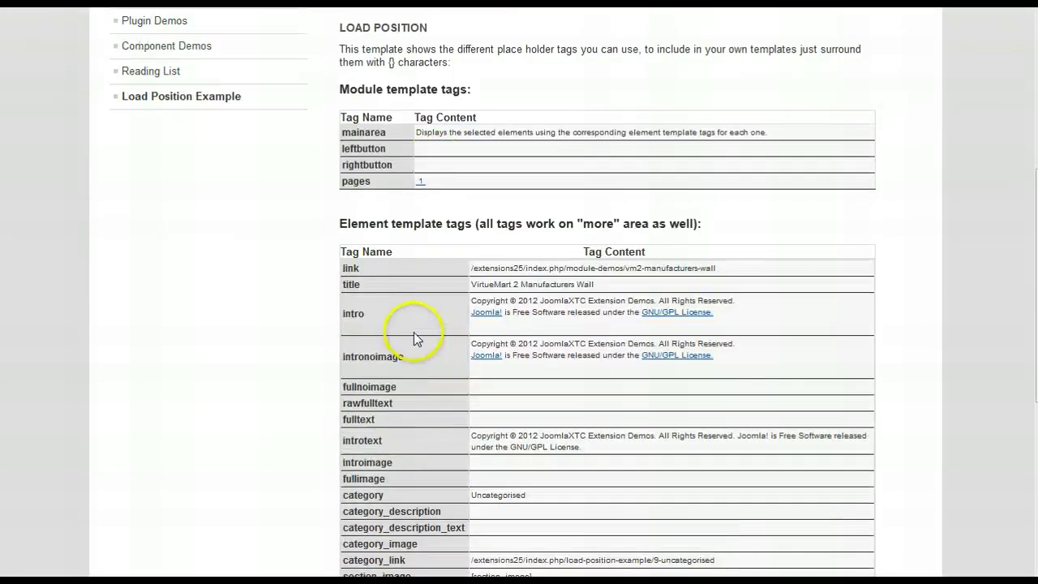
scroll(422, 345, down, 3)
scroll(415, 337, up, 4)
scroll(414, 332, up, 3)
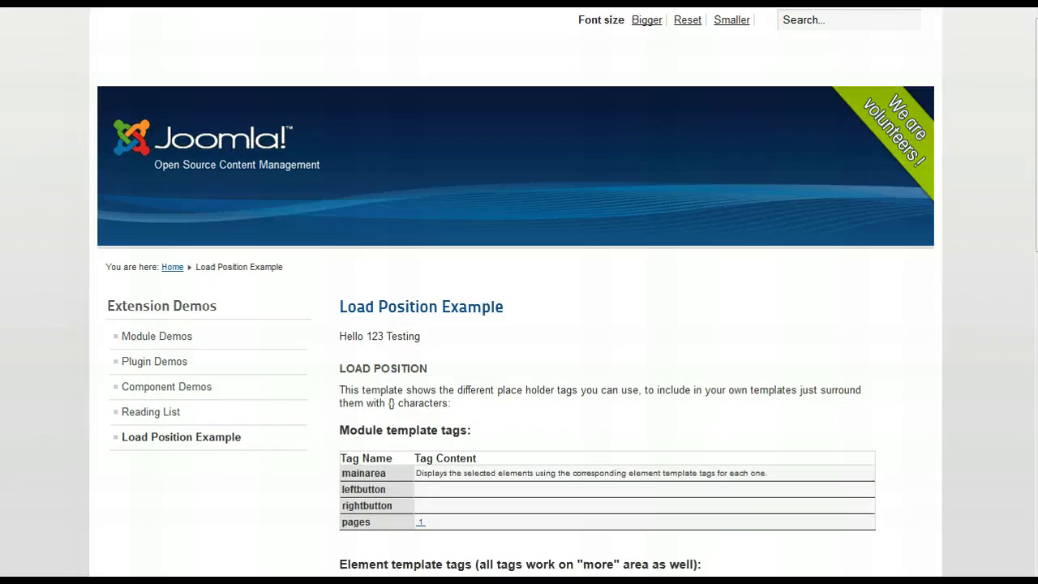
key(ctrl+Tab)
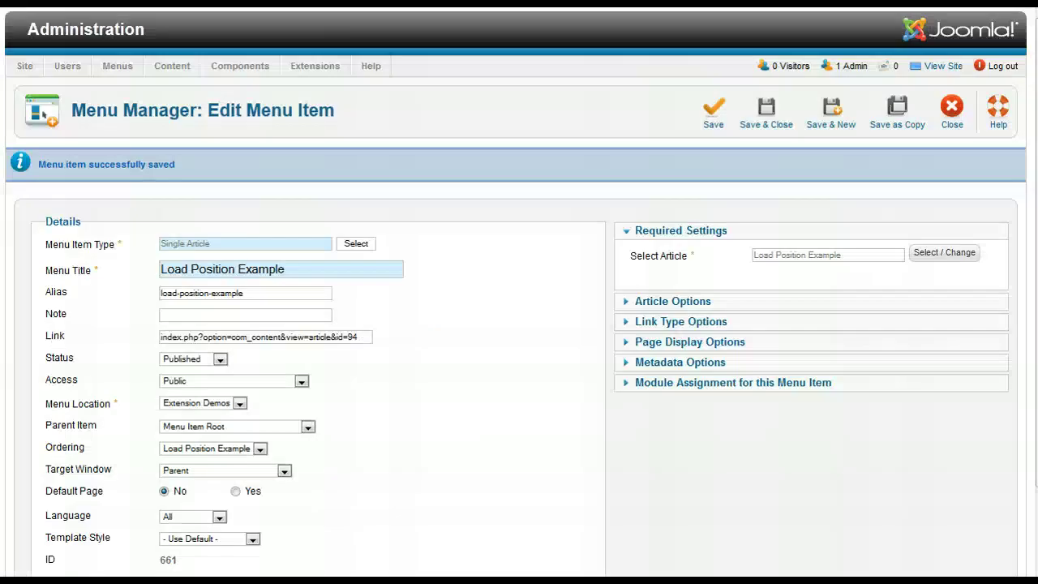
- Close the menu item and open the LOAD POSITION module in Module Manager
click(954, 114)
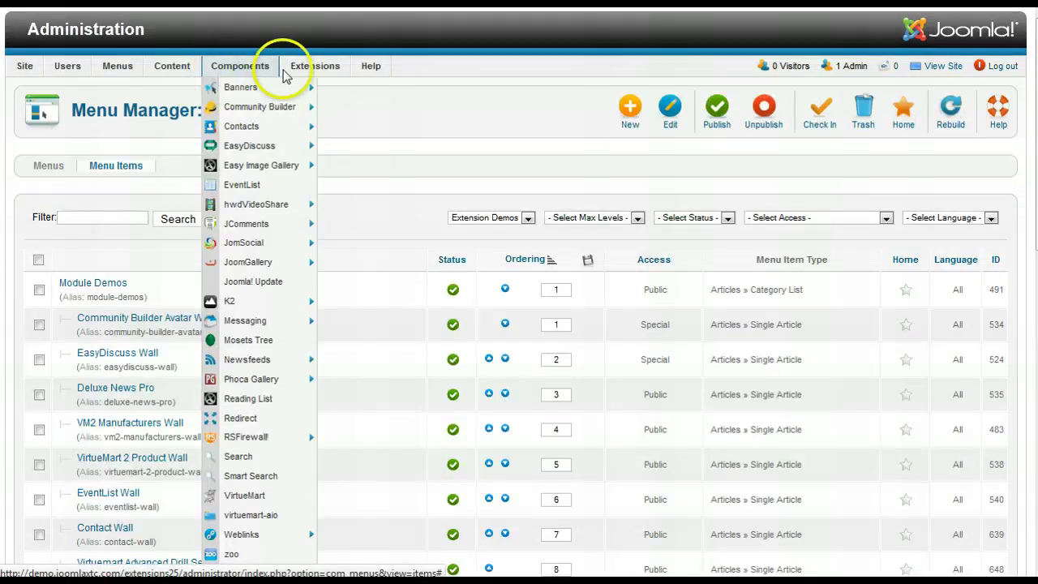
mouse_move(318, 65)
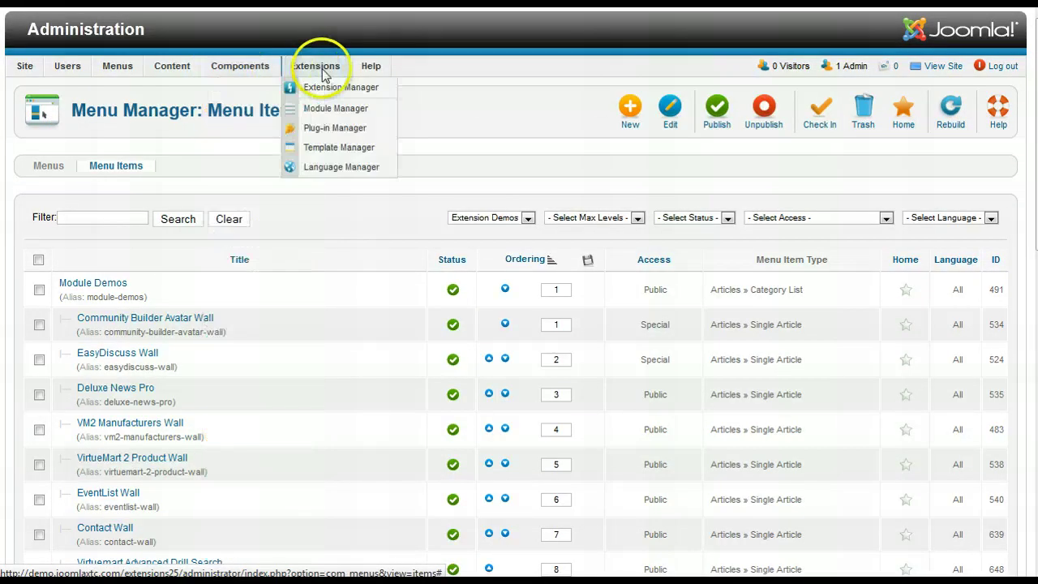
click(327, 114)
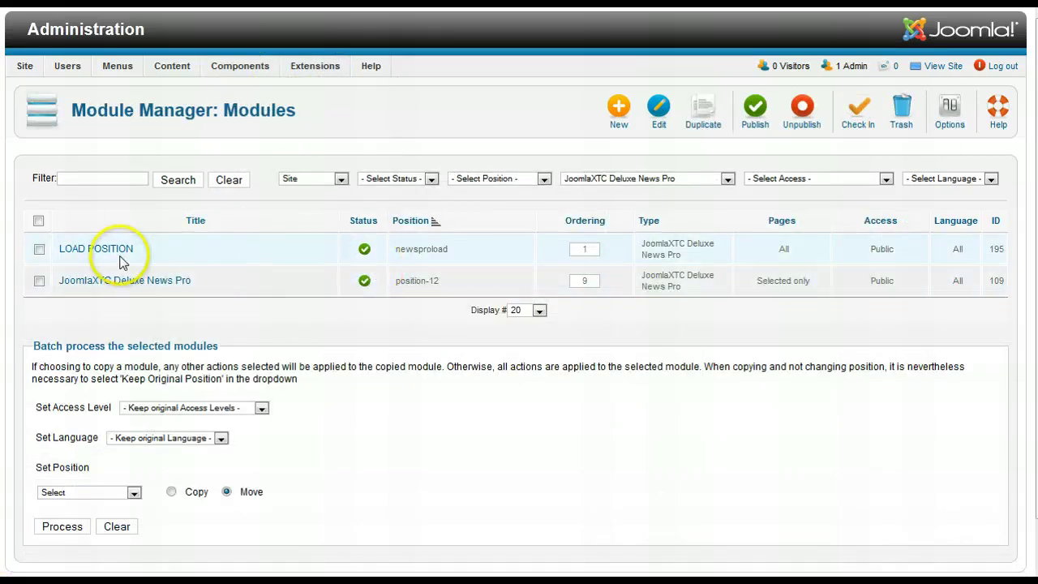
click(97, 253)
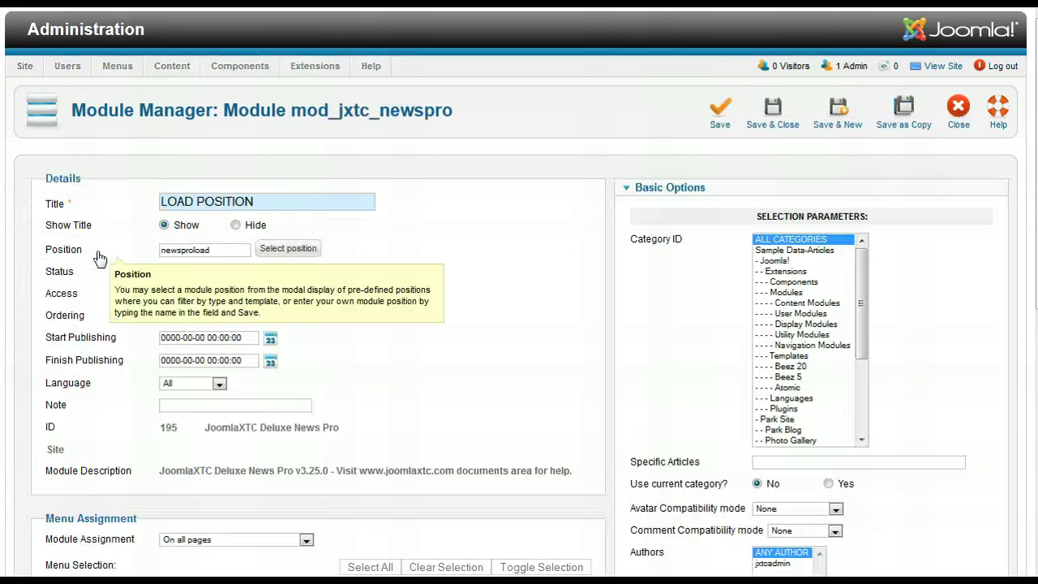
- Set the module's template to css3_hover1_demo and save and close
scroll(596, 295, down, 10)
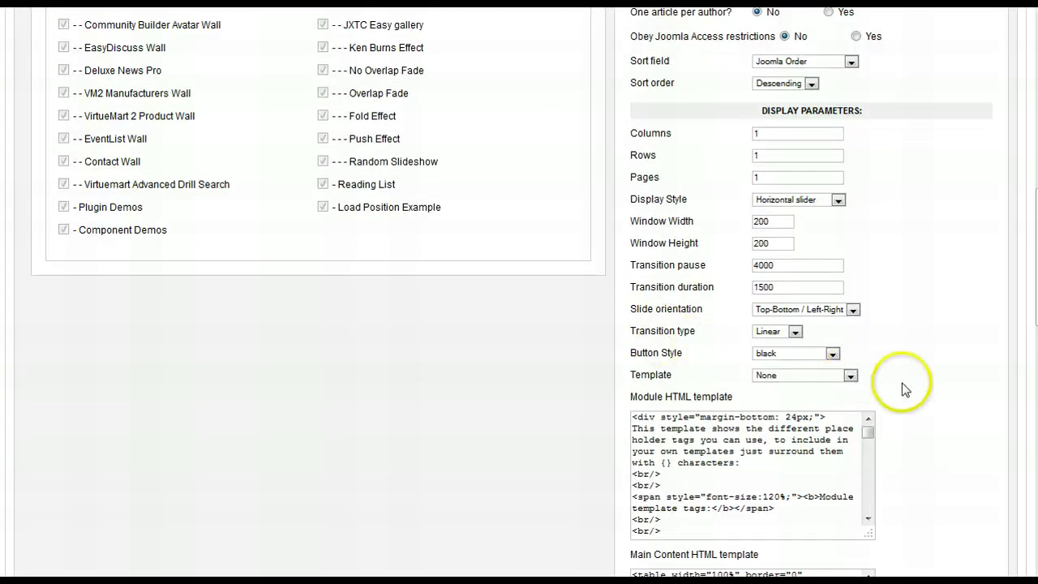
scroll(902, 383, down, 2)
click(849, 191)
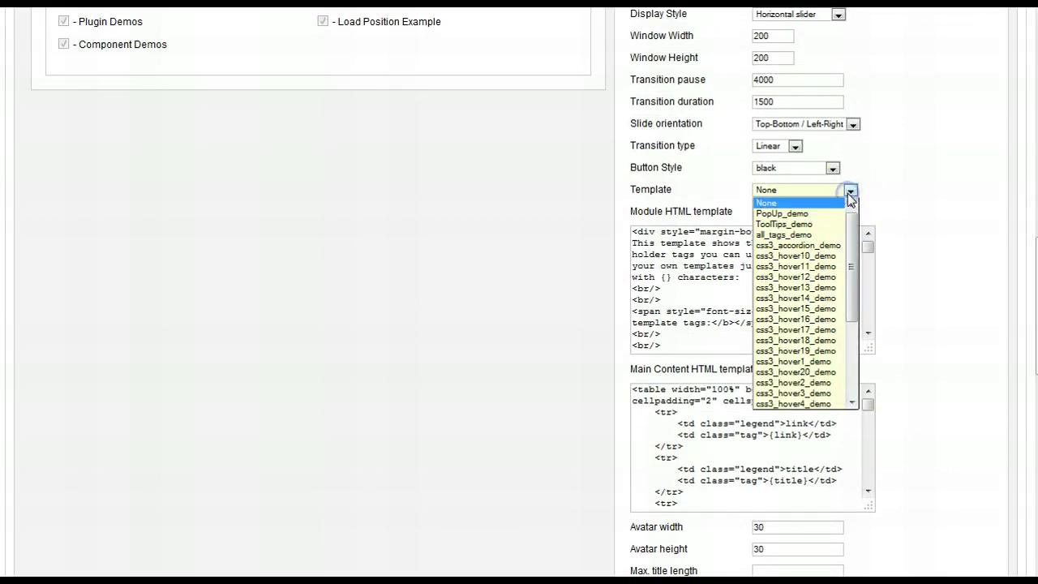
mouse_move(854, 231)
mouse_down()
mouse_move(858, 315)
mouse_move(854, 251)
mouse_up()
click(811, 333)
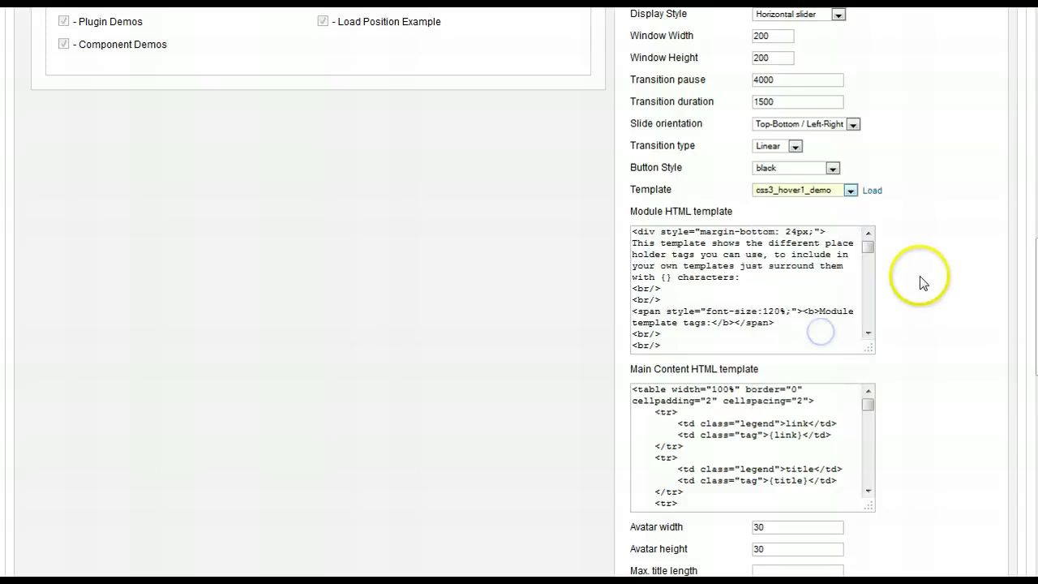
scroll(919, 282, up, 3)
scroll(915, 297, up, 4)
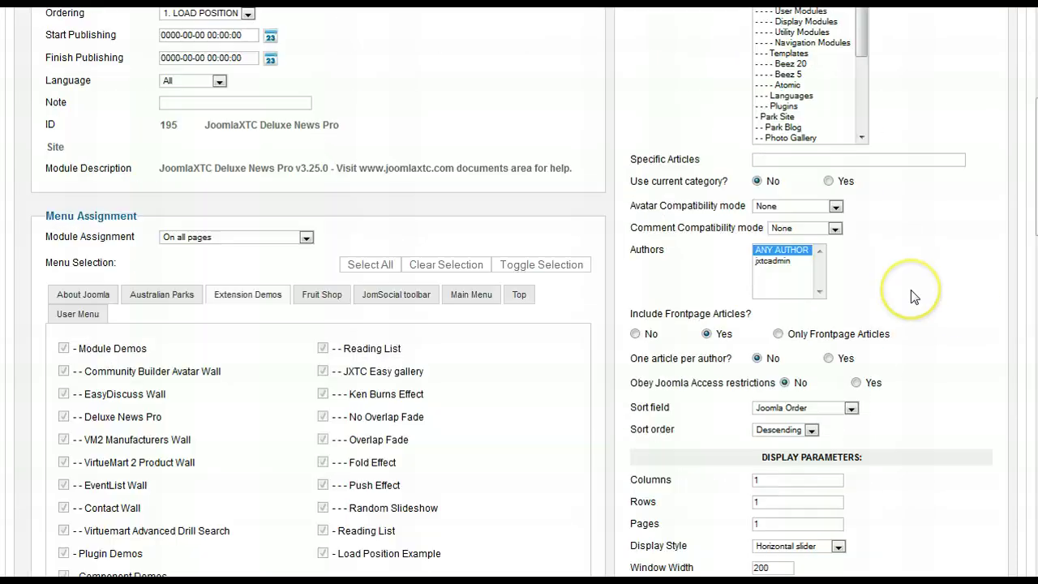
scroll(915, 297, up, 2)
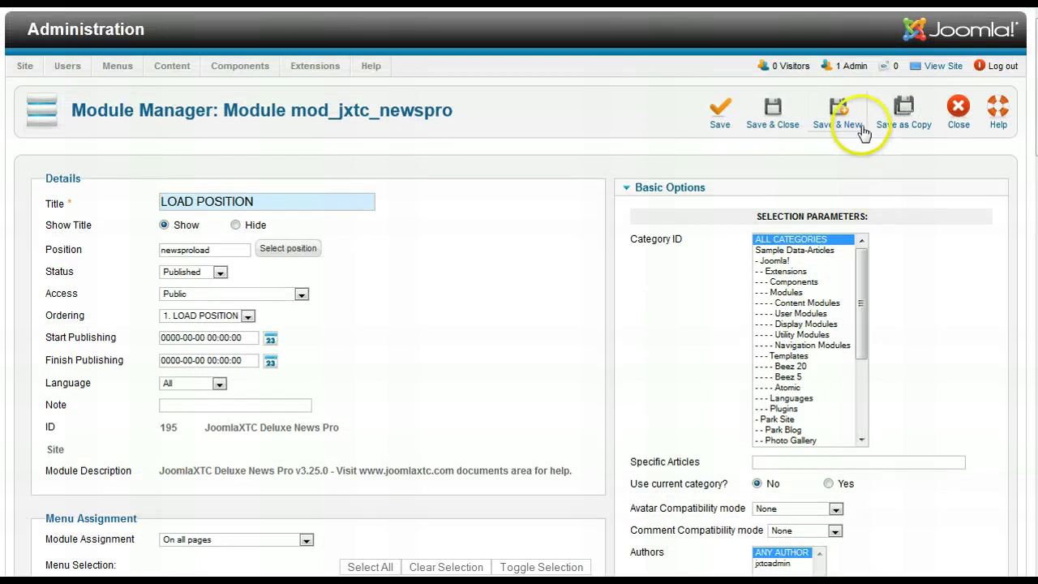
click(773, 126)
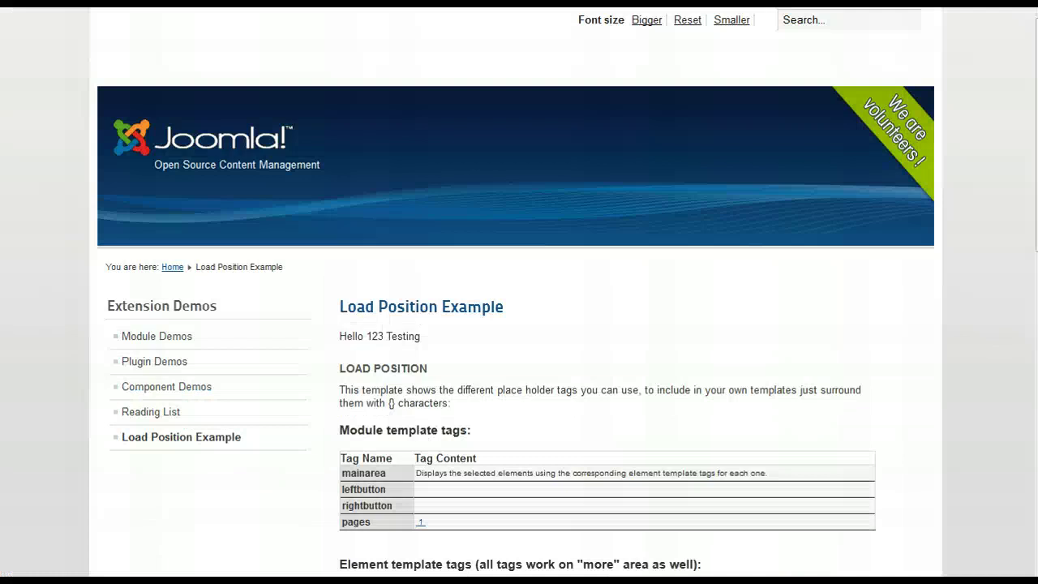
- Reload the Load Position Example page and scroll to the css3 hover tile
key(F5)
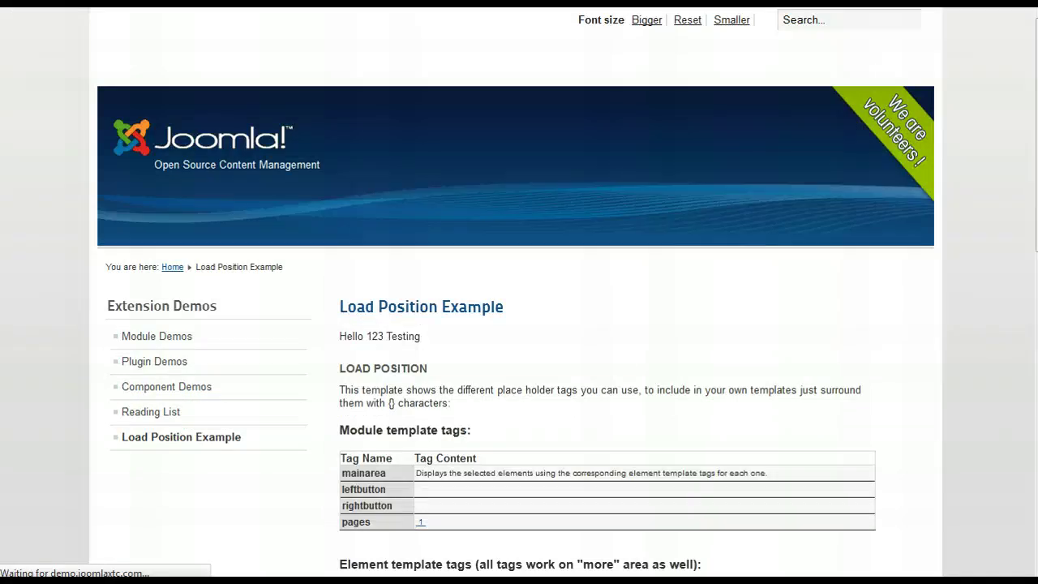
scroll(649, 134, down, 3)
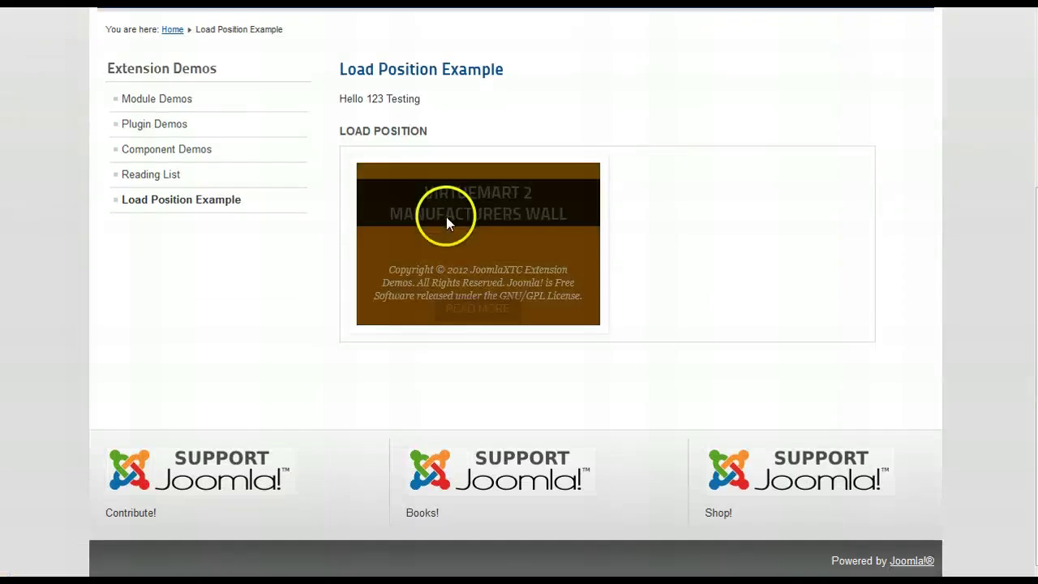